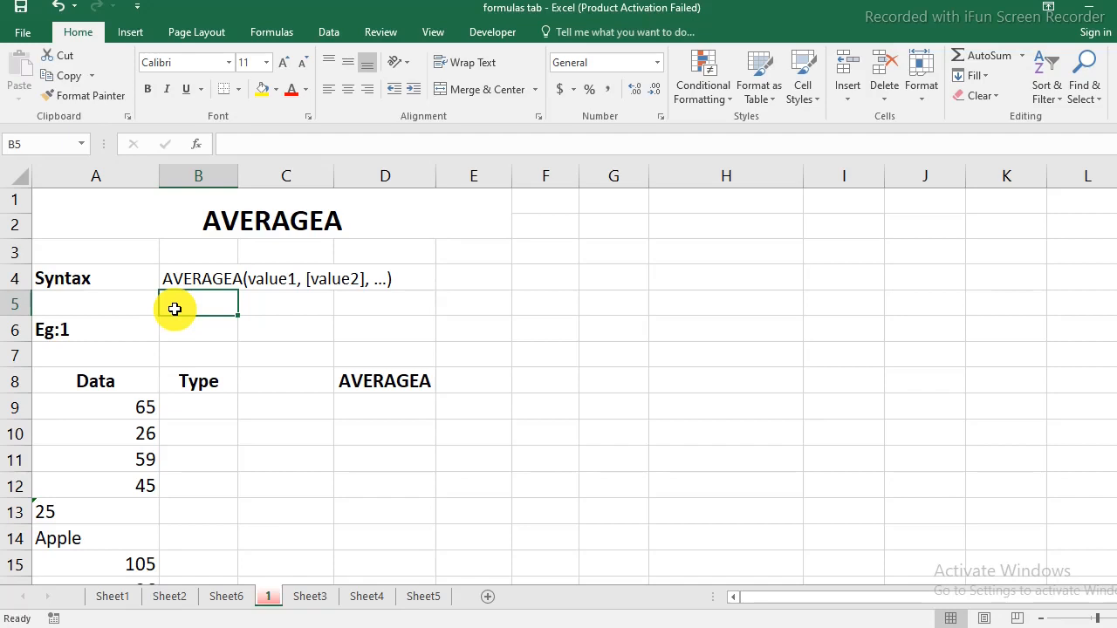
Review the AVERAGEA syntax entry on the tutorial sheet.
click(67, 284)
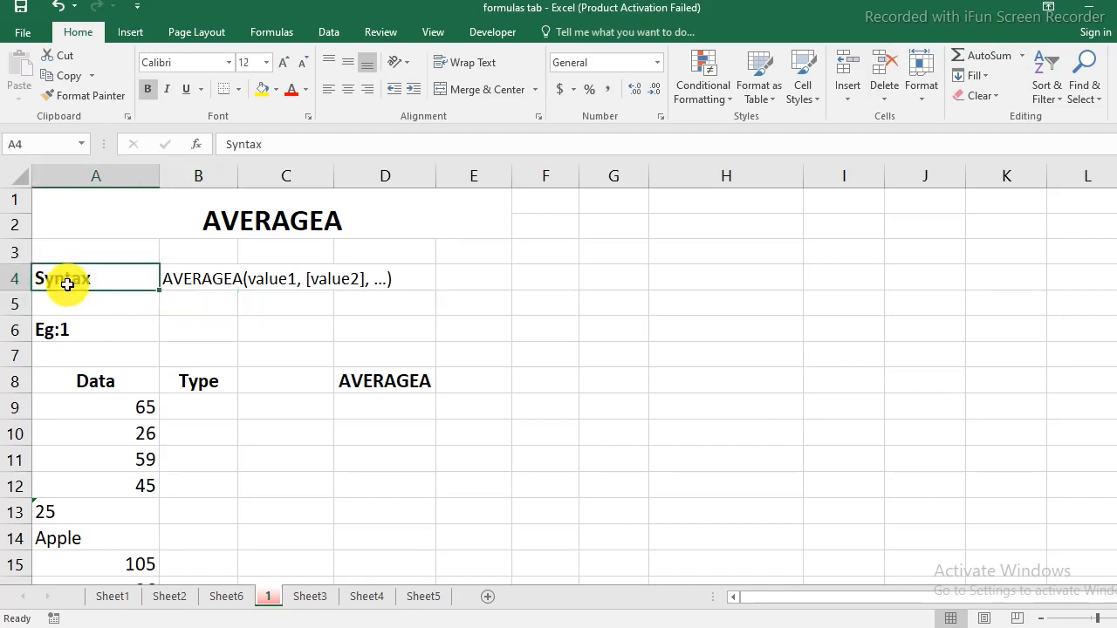
click(214, 285)
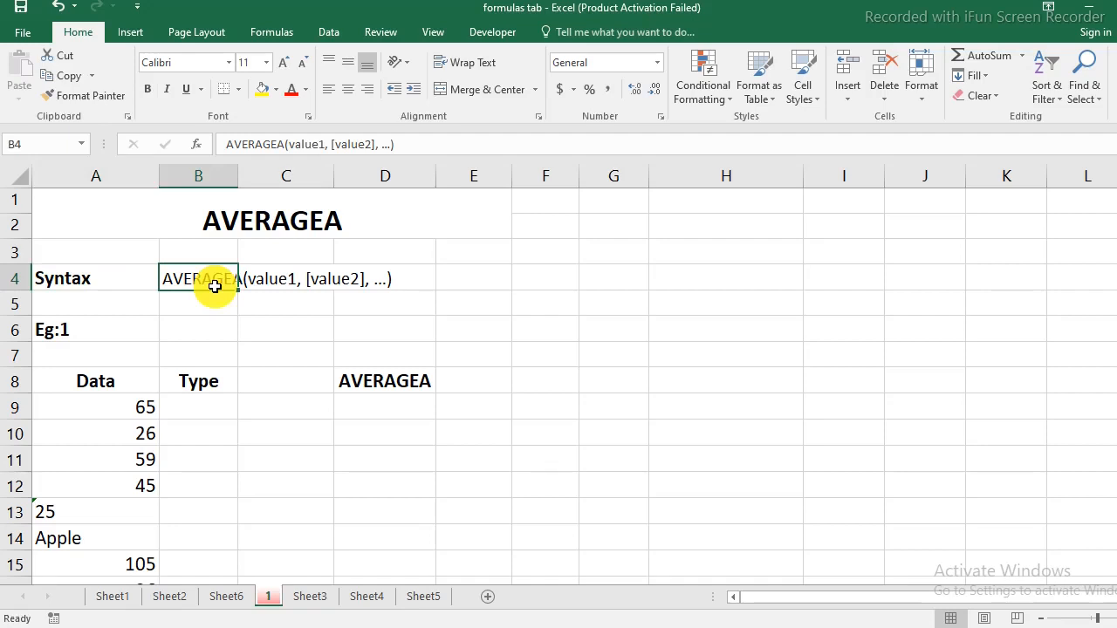
click(271, 284)
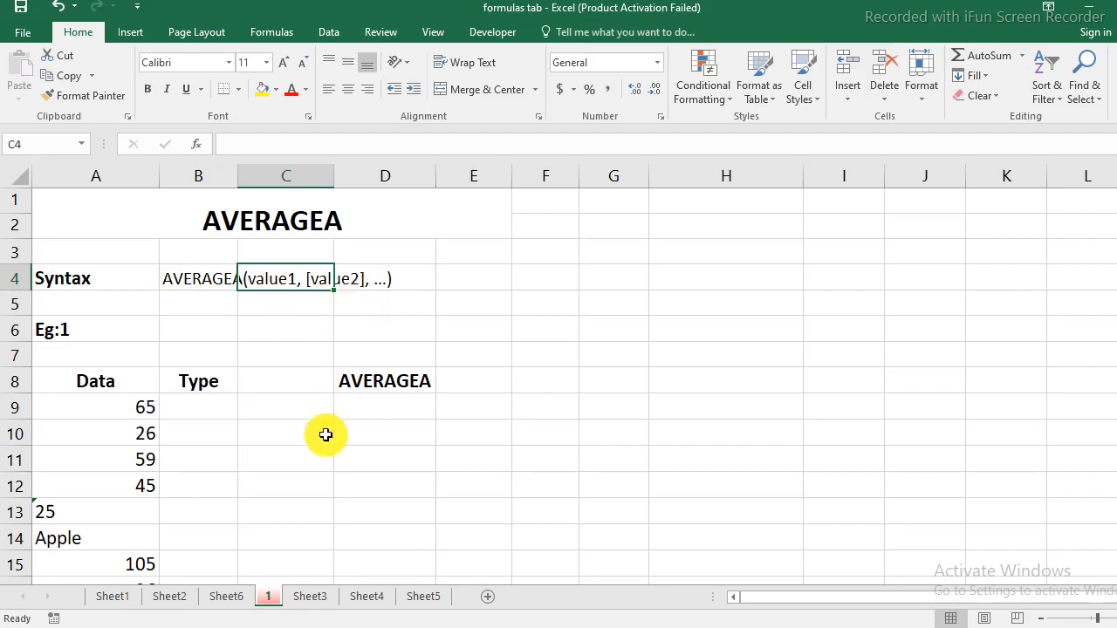
scroll(325, 435, down, 1)
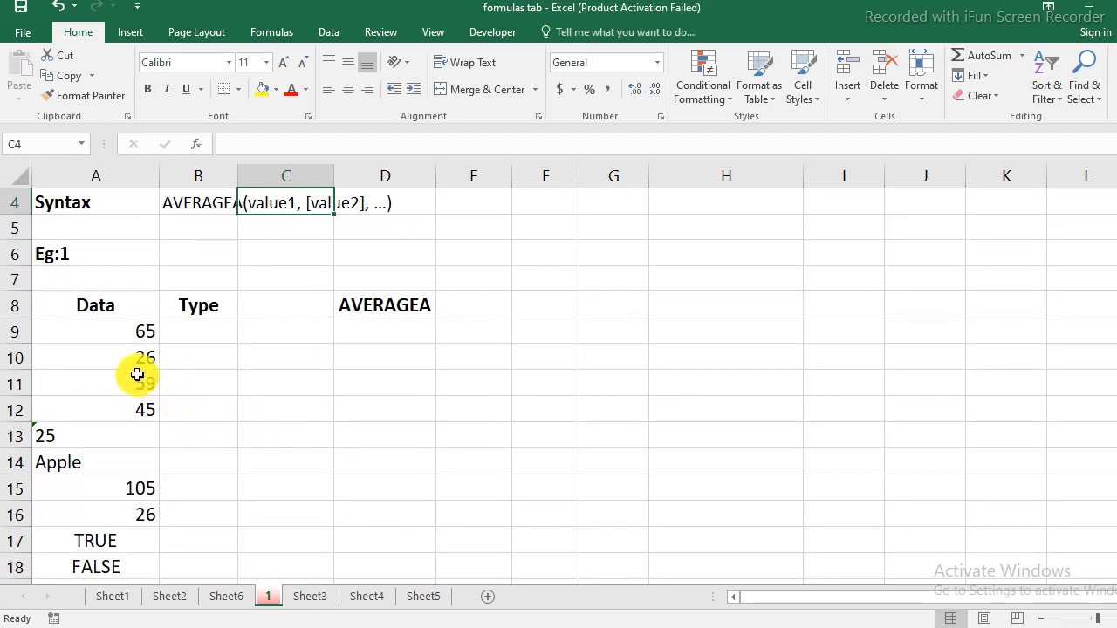
Walk through the Data entries: numbers A9:A12, text-stored 25, Apple and TRUE.
drag(134, 330, 132, 408)
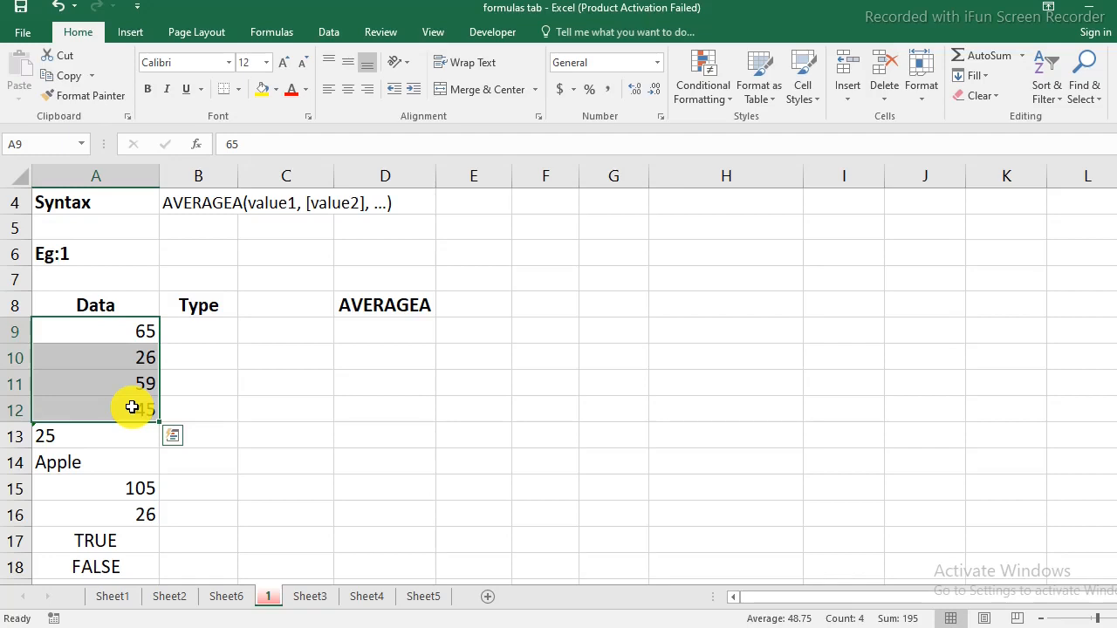
click(96, 437)
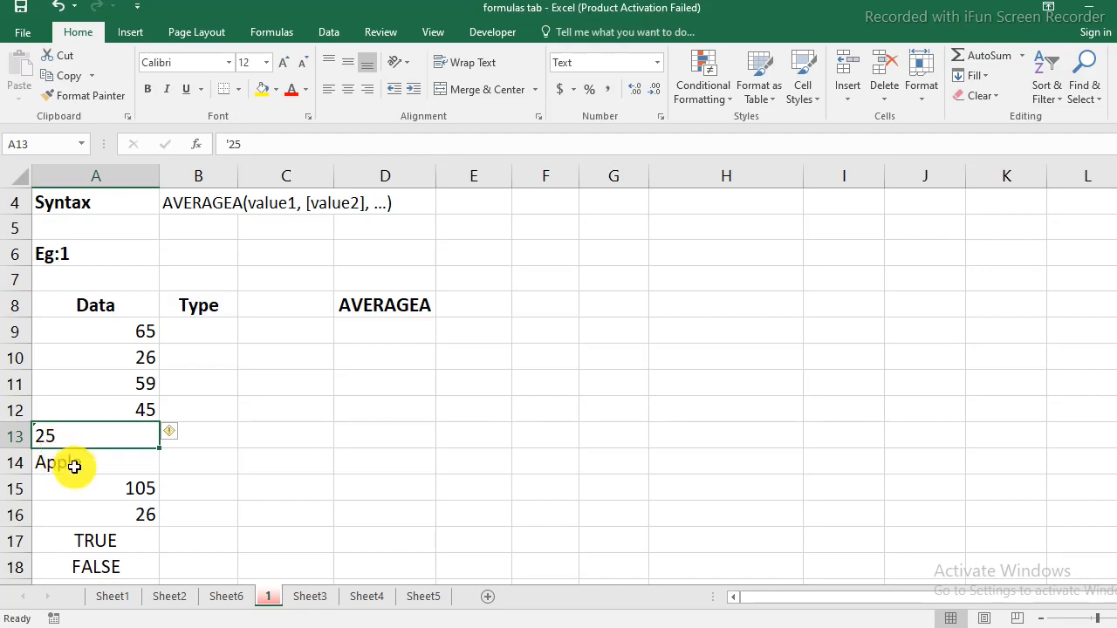
click(75, 463)
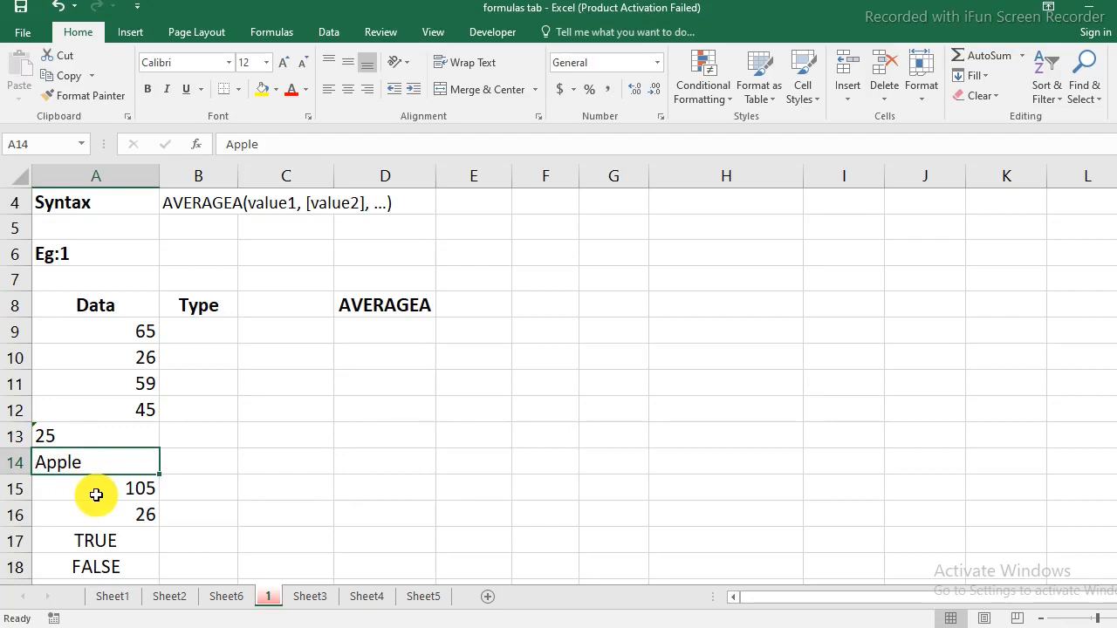
scroll(96, 494, down, 1)
click(125, 467)
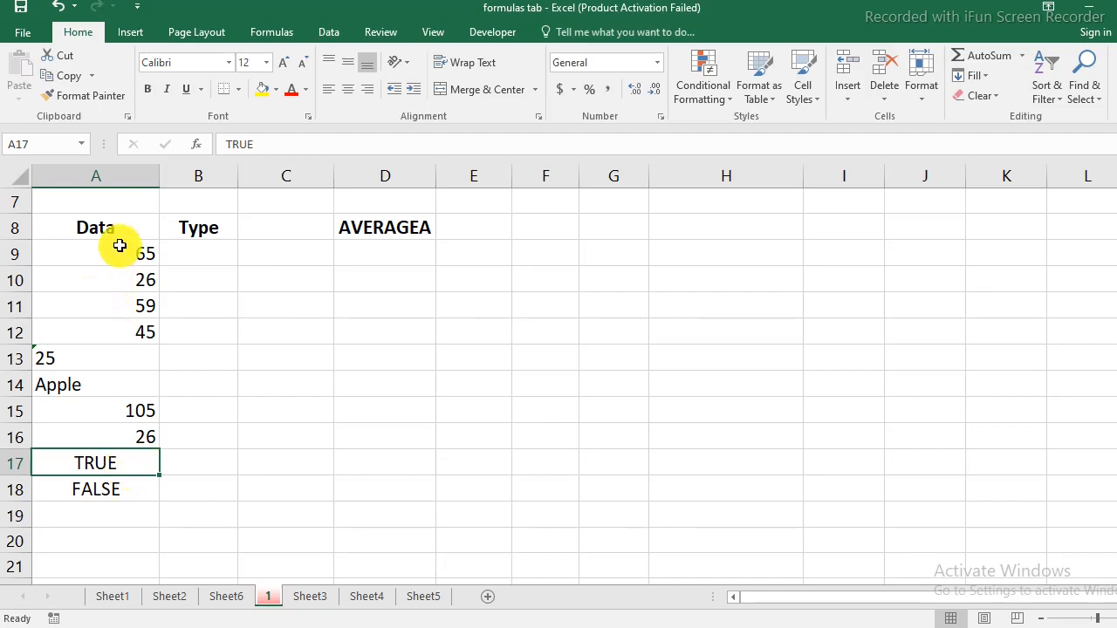
drag(117, 251, 116, 327)
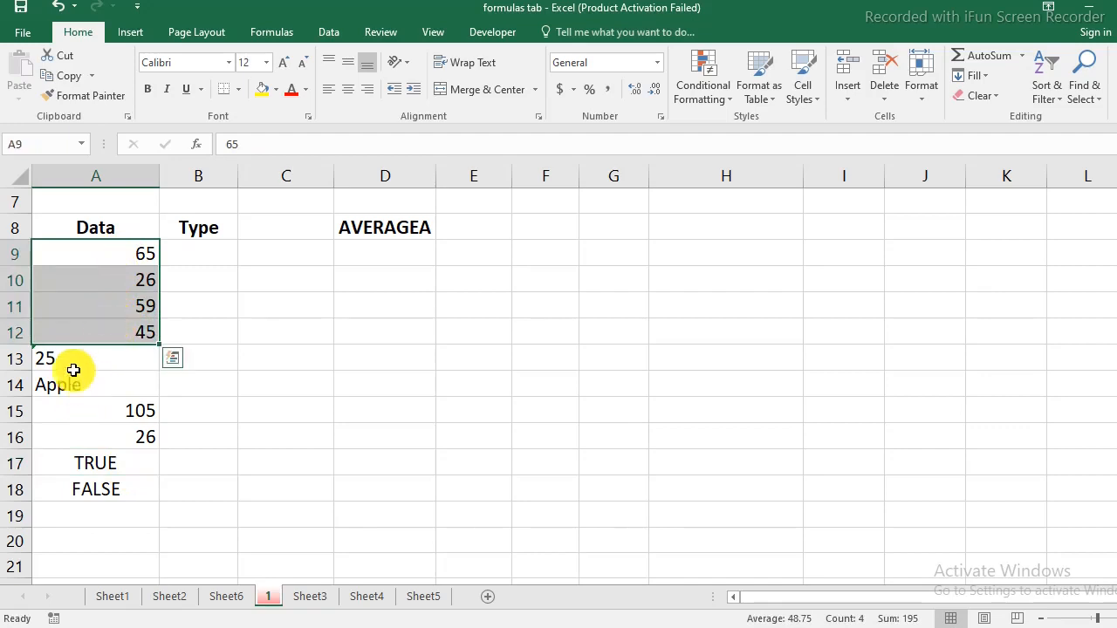
drag(74, 363, 72, 388)
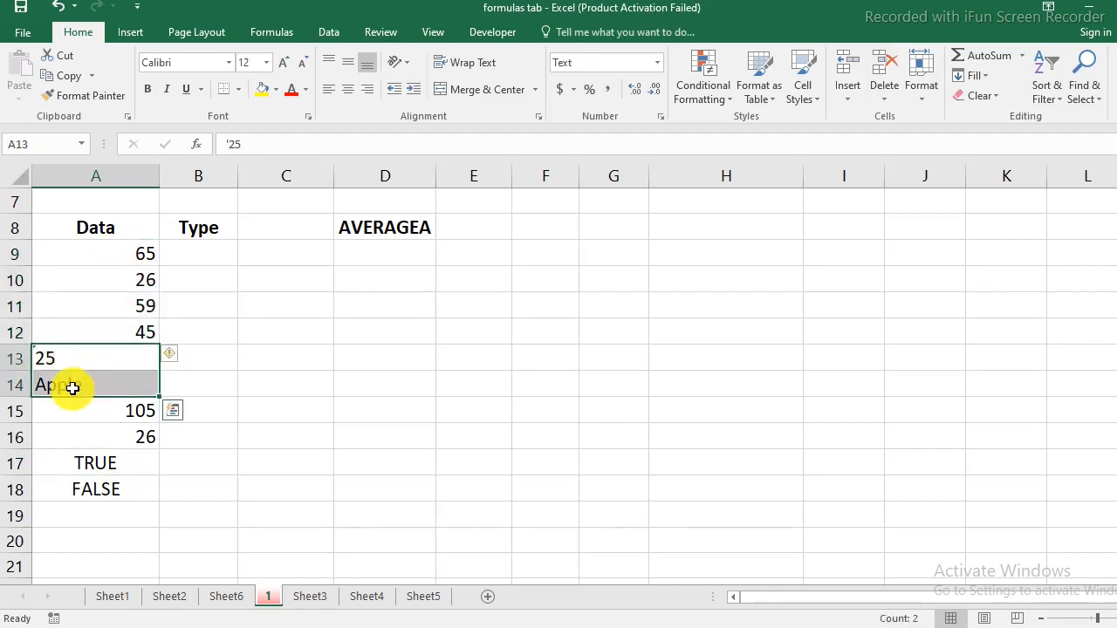
Enter Type values 0 for text 25 and Apple, 1 for TRUE, 0 for FALSE.
click(197, 365)
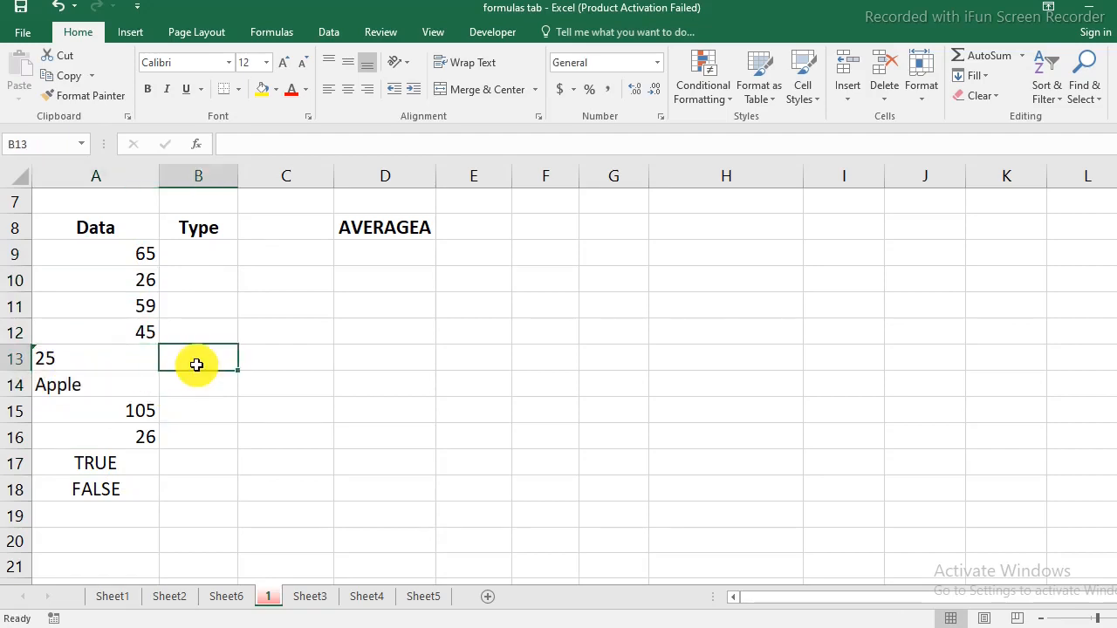
text(0)
key(Return)
text(0)
key(Return)
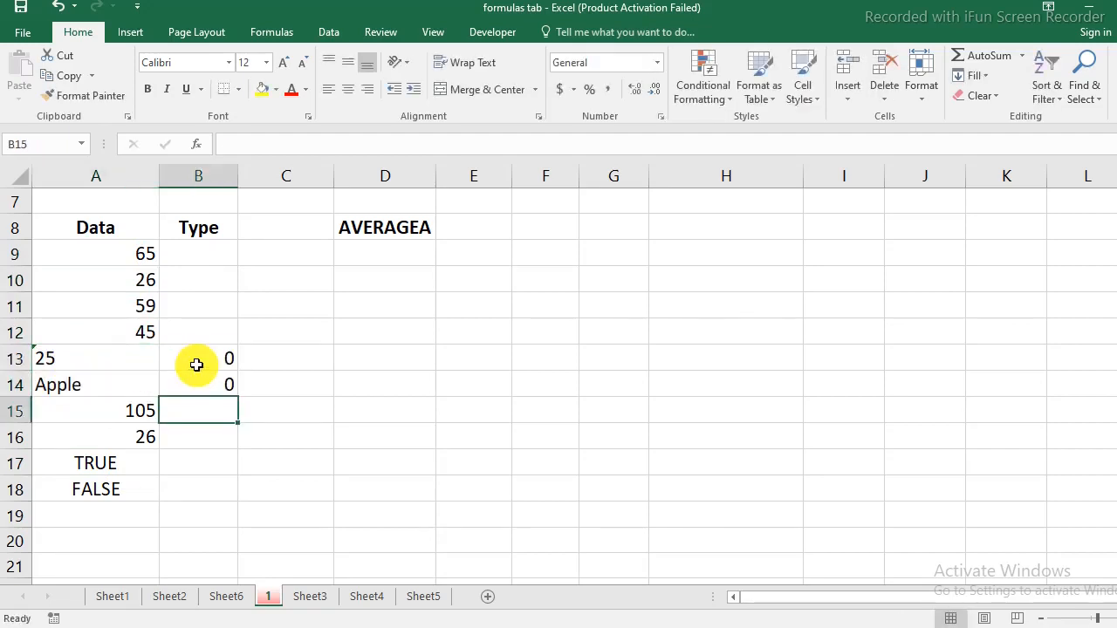
drag(137, 411, 137, 435)
click(91, 462)
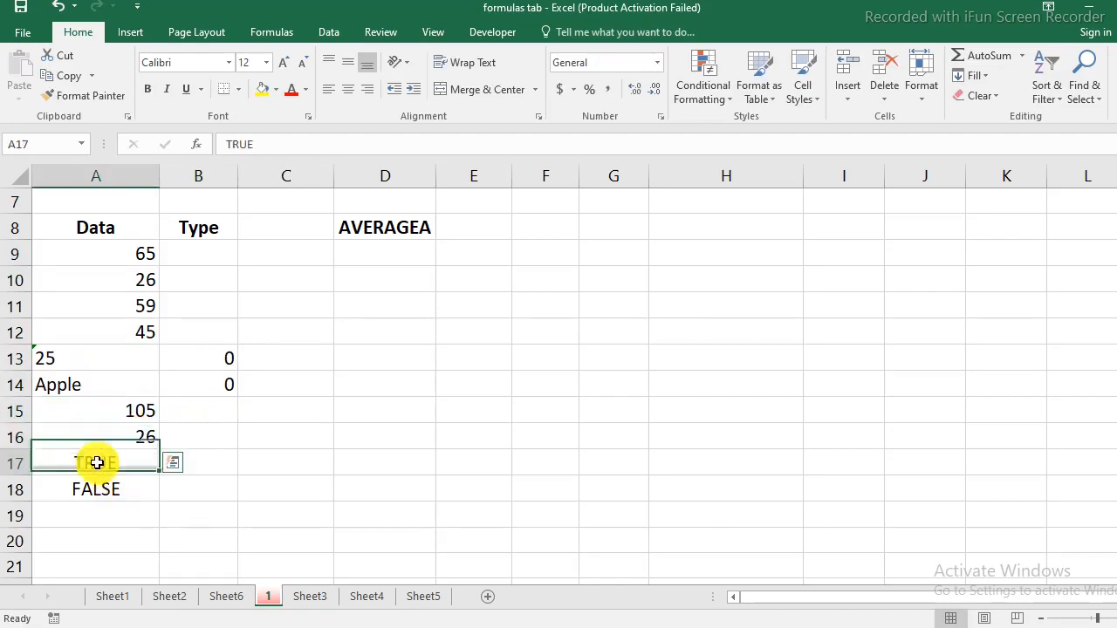
click(214, 464)
text(1)
key(Return)
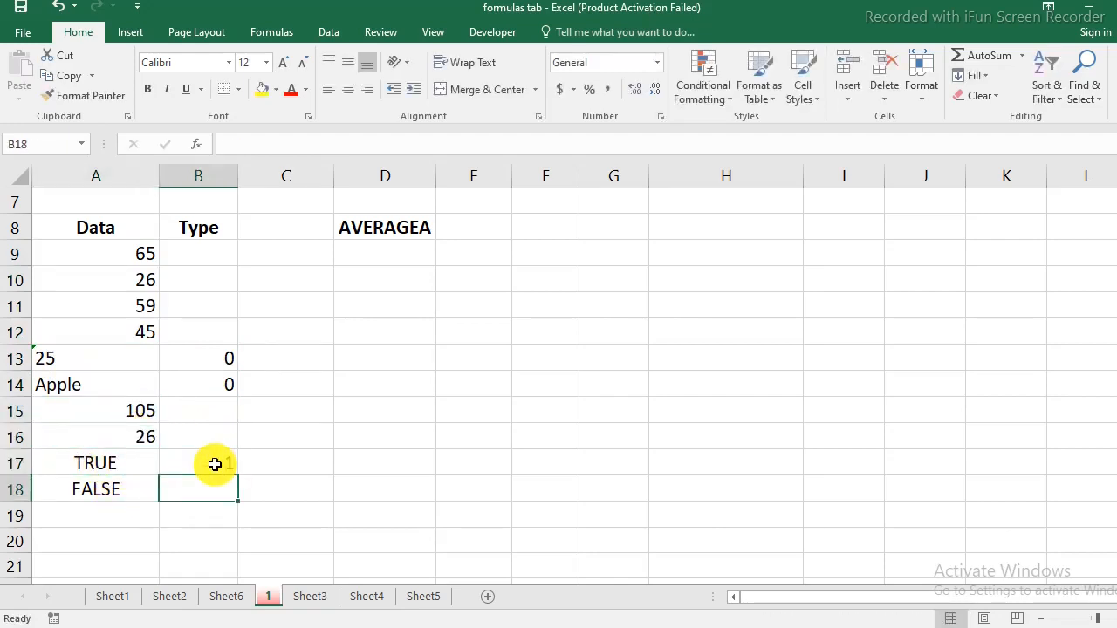
text(0)
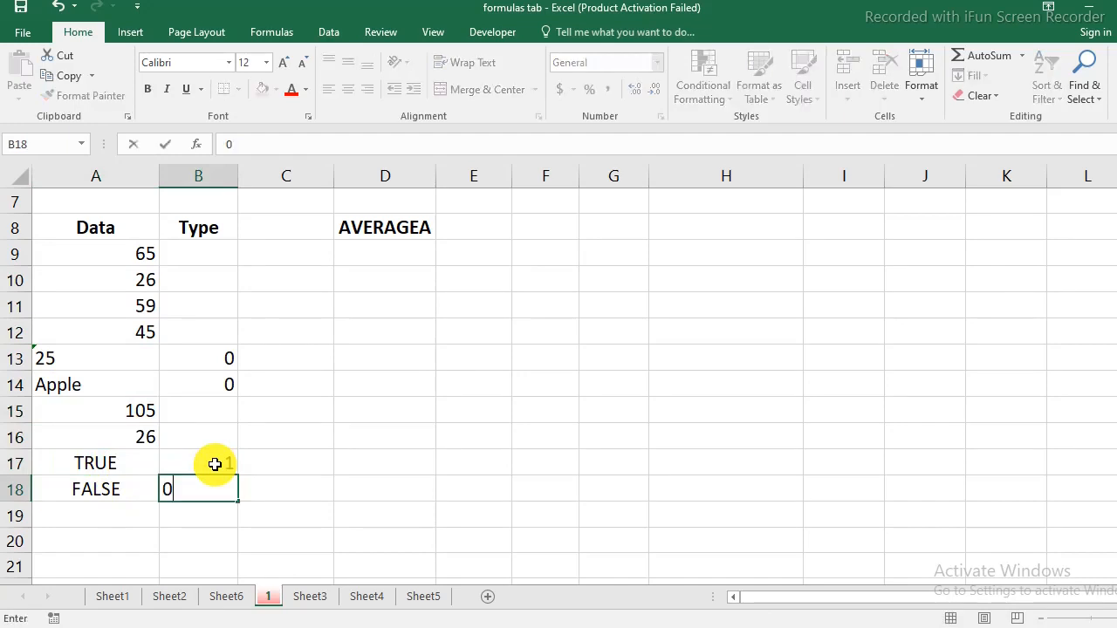
key(Return)
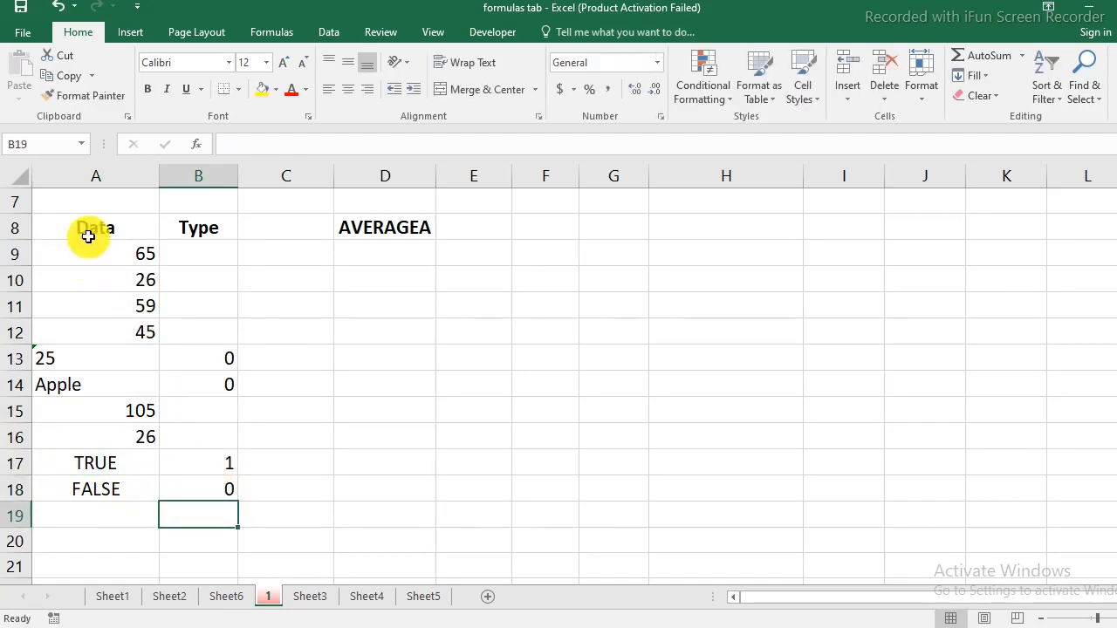
Copy the numbers A9:A12 into B9:B12 and 105, 26 into B15:B16.
drag(137, 254, 140, 325)
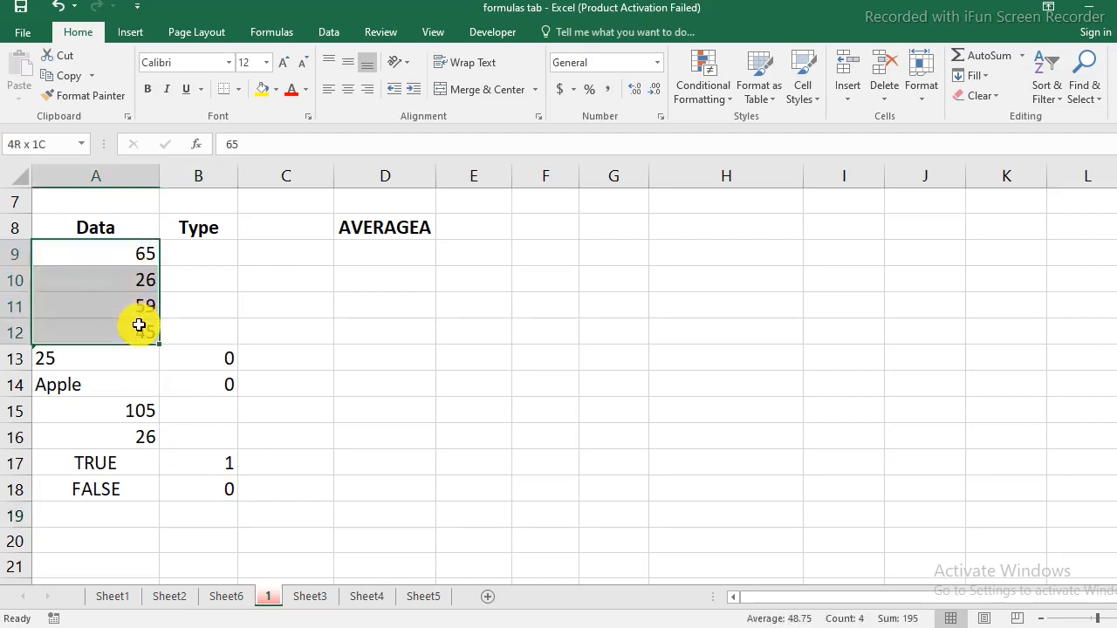
key(ctrl+c)
click(199, 258)
key(ctrl+v)
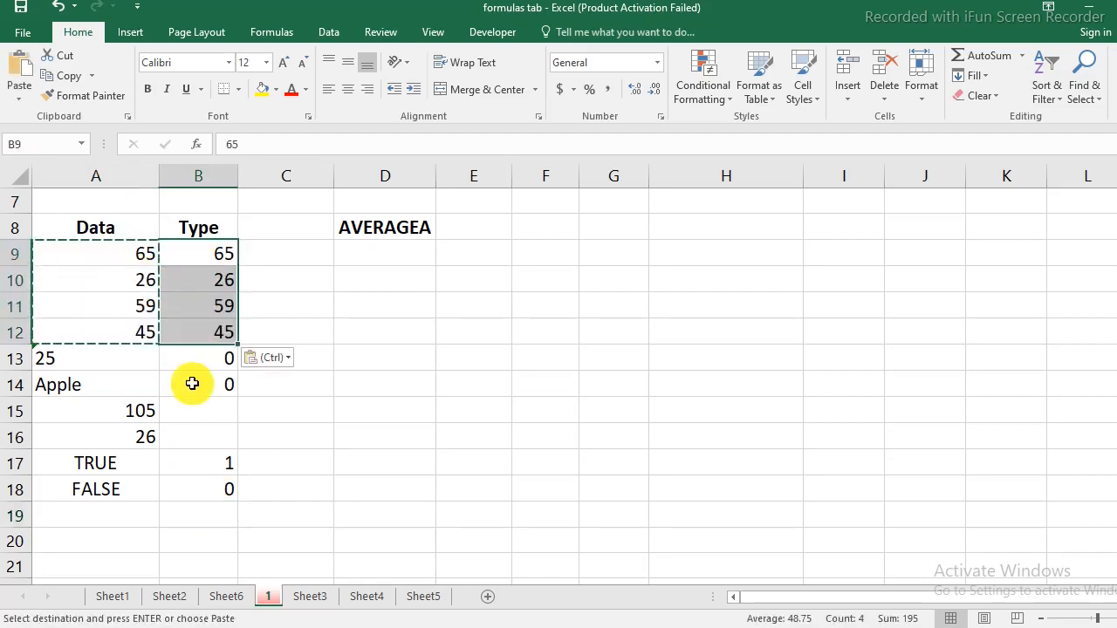
drag(137, 411, 137, 431)
key(ctrl+c)
click(206, 409)
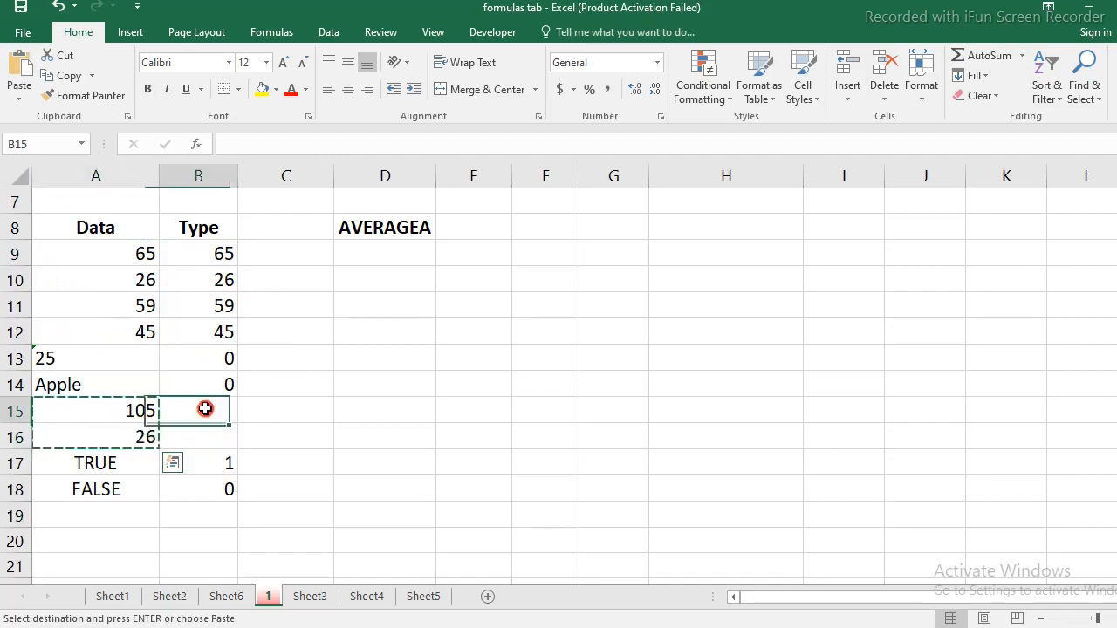
key(ctrl+v)
Match each non-numeric entry with its Type value, then select B9:B18.
click(228, 489)
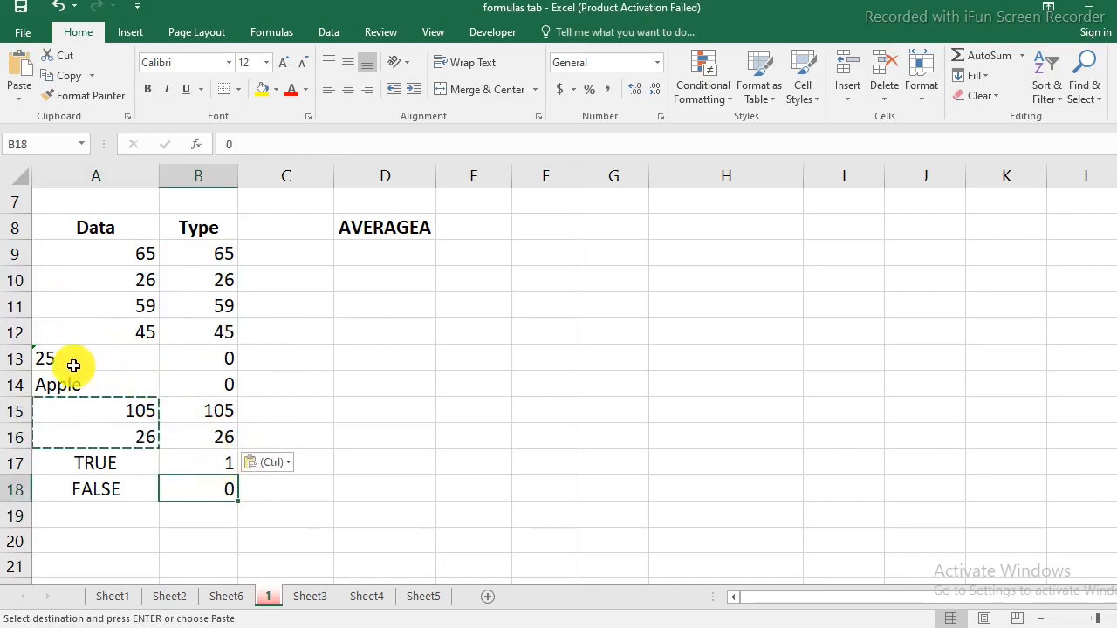
drag(75, 363, 83, 385)
drag(201, 363, 204, 392)
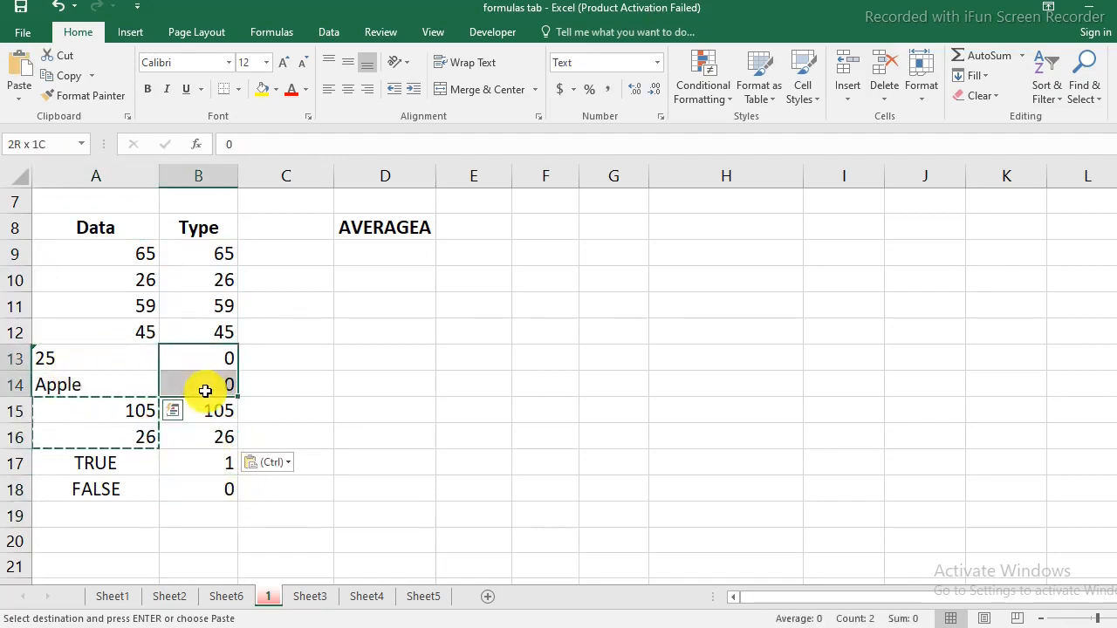
click(90, 463)
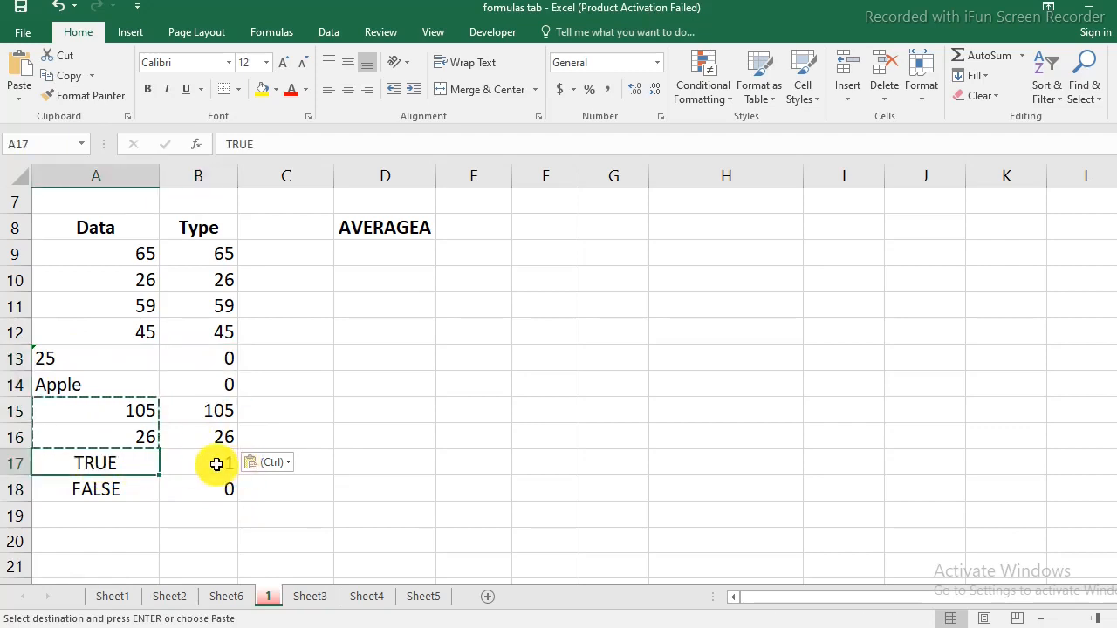
click(218, 462)
click(89, 493)
click(229, 497)
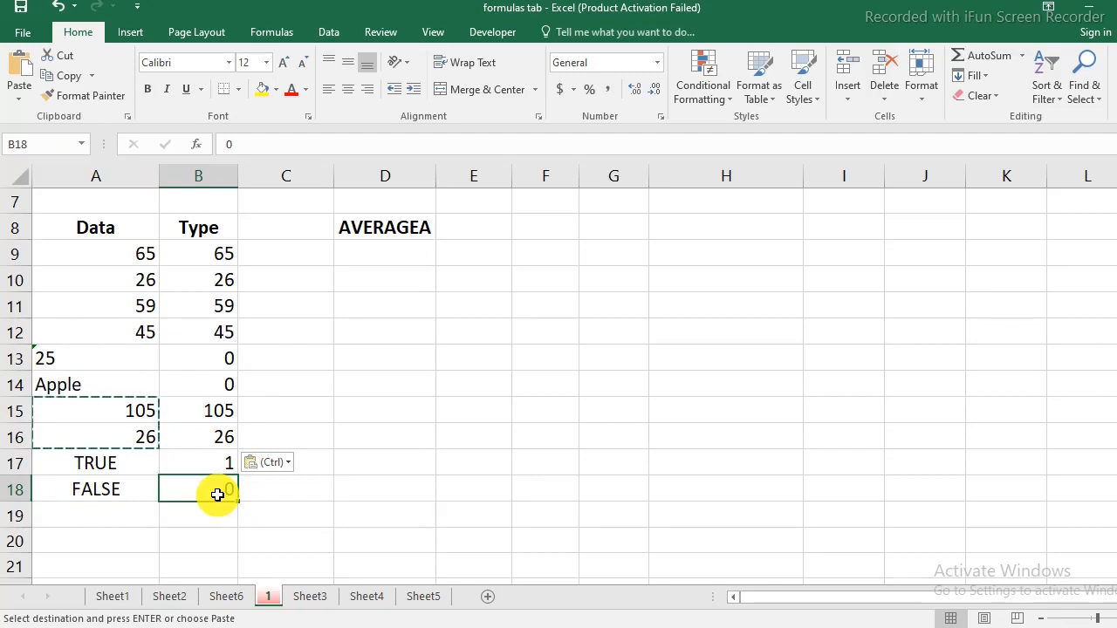
drag(214, 258, 235, 492)
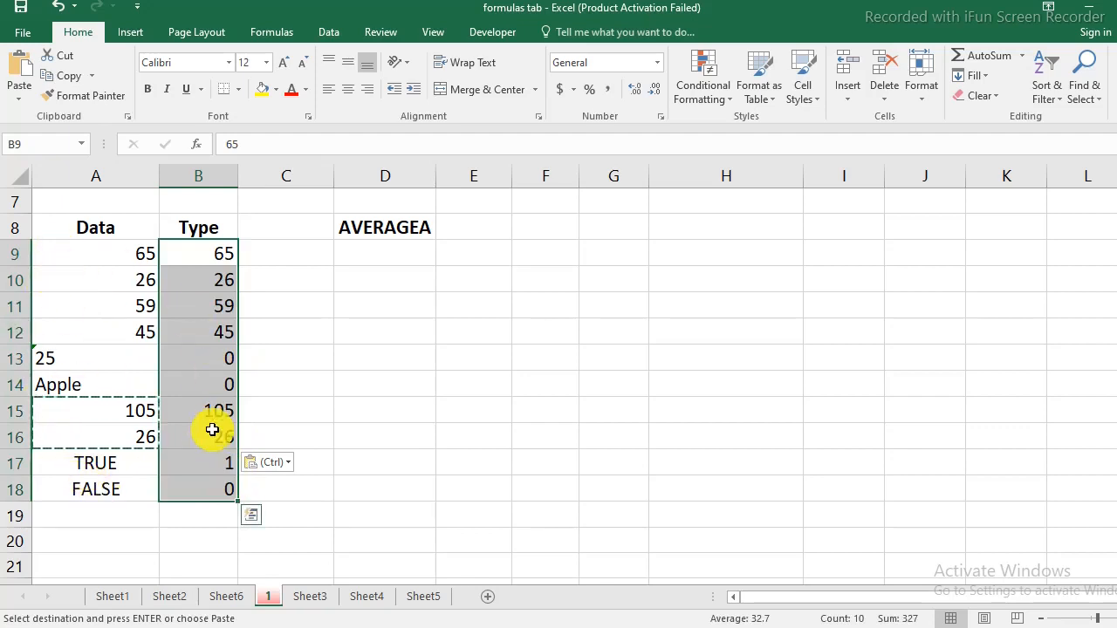
Enter =AVERAGEA(A9:A18) in D9, returning 32.7.
click(404, 254)
text(=averag)
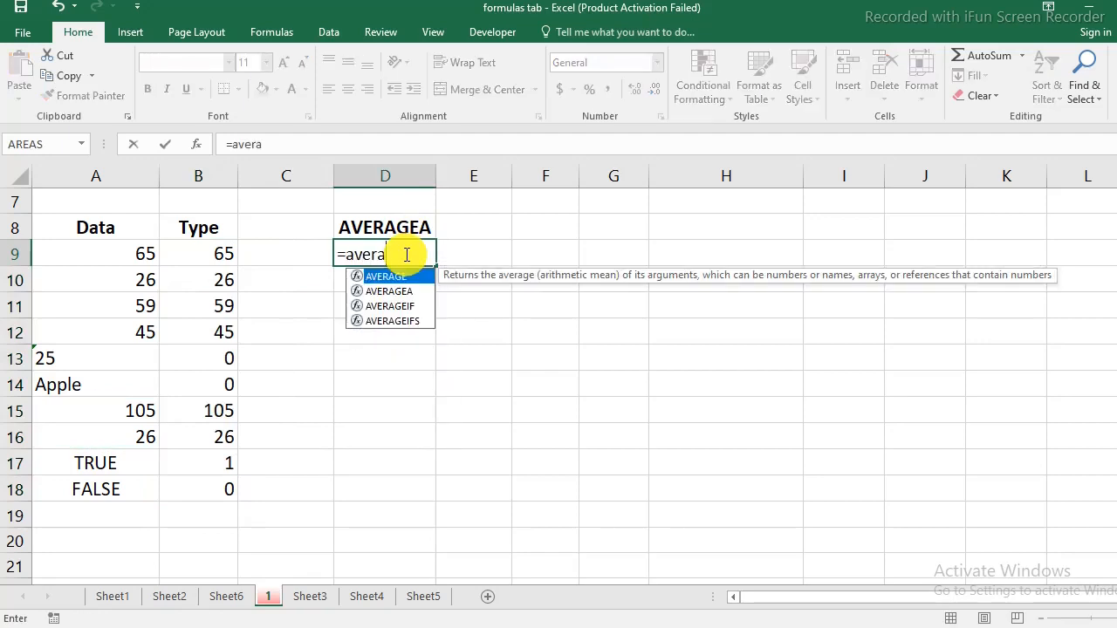
double_click(389, 291)
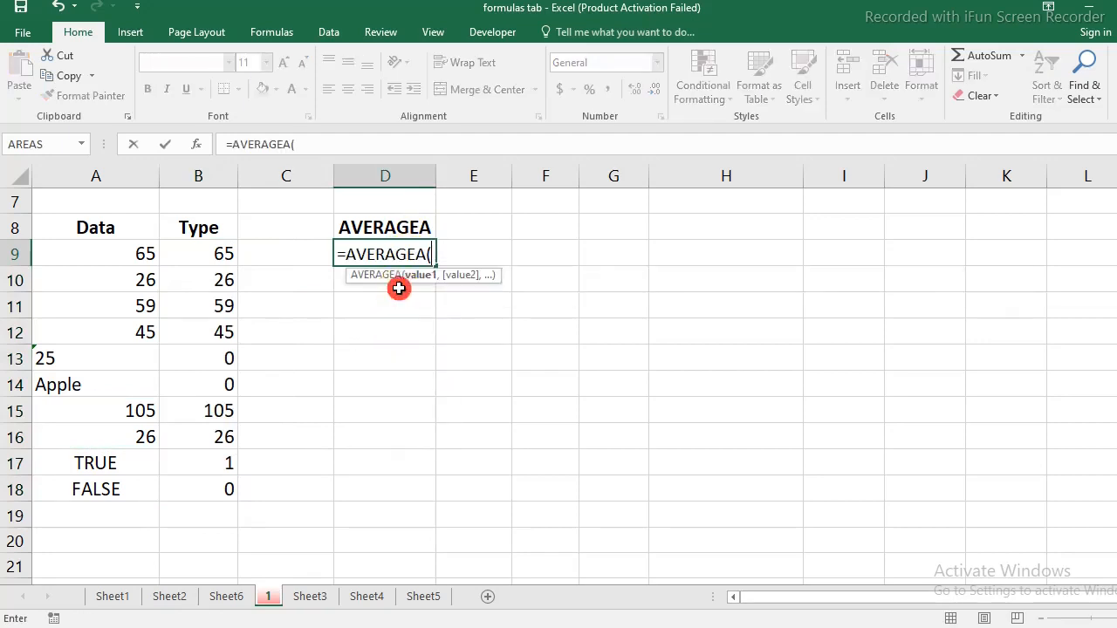
drag(142, 254, 107, 493)
text())
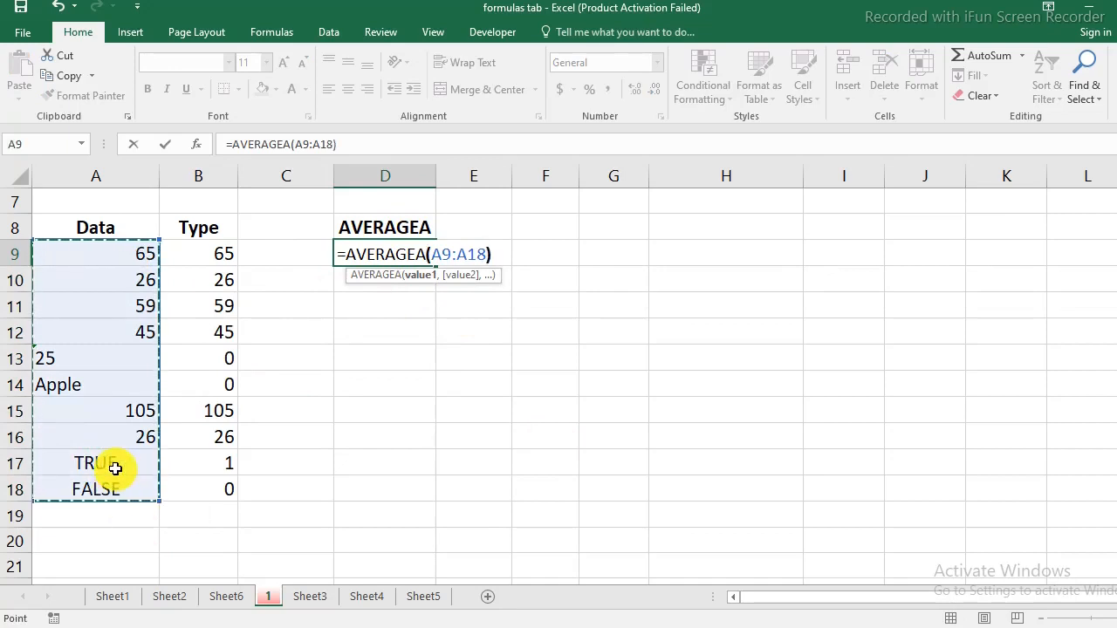
key(Return)
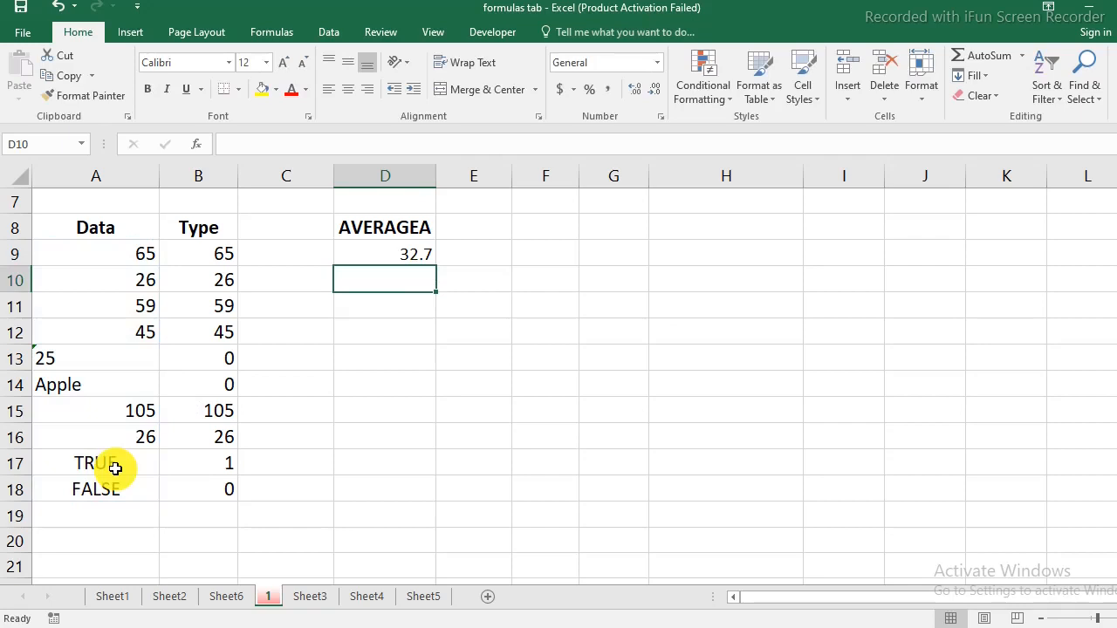
Compare the status-bar averages of the Type values B9:B18 and Data values A9:A18.
click(545, 357)
drag(194, 252, 214, 512)
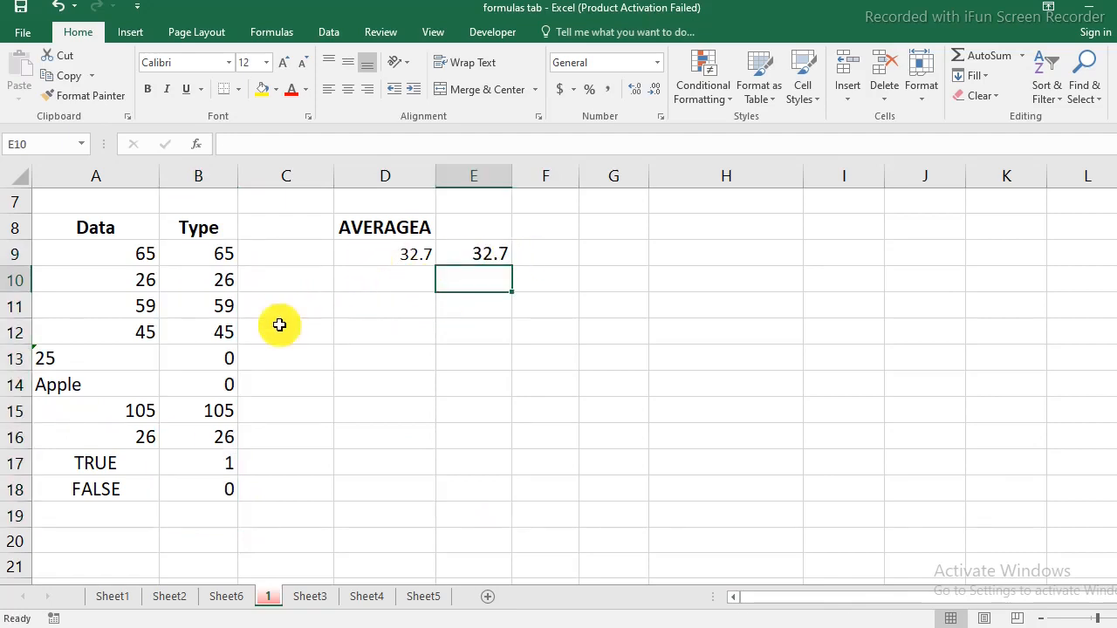
drag(219, 251, 227, 486)
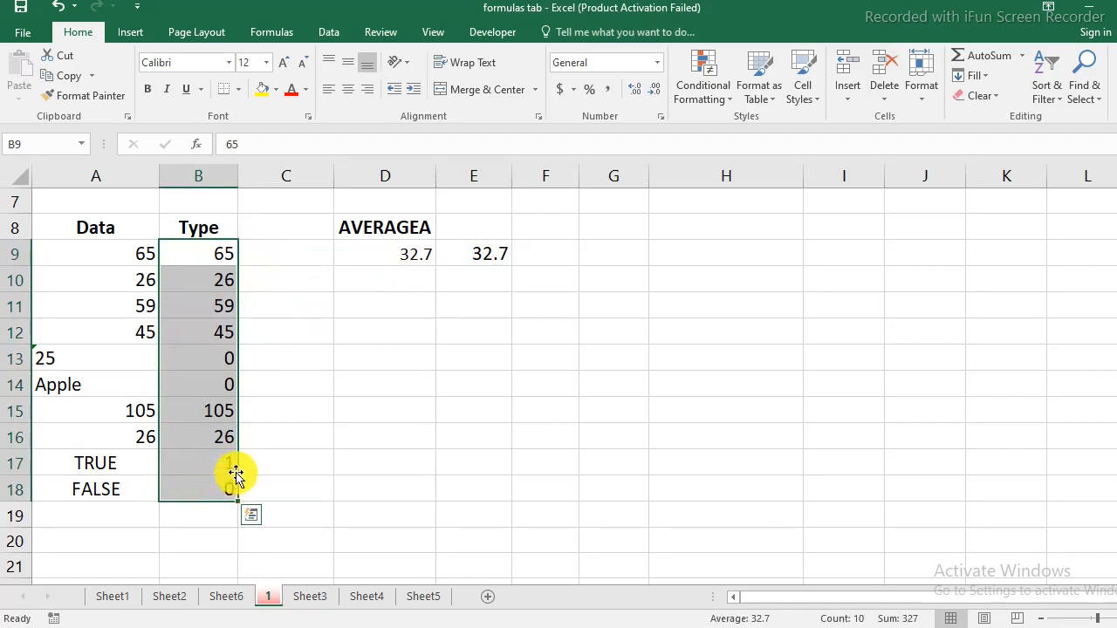
click(377, 454)
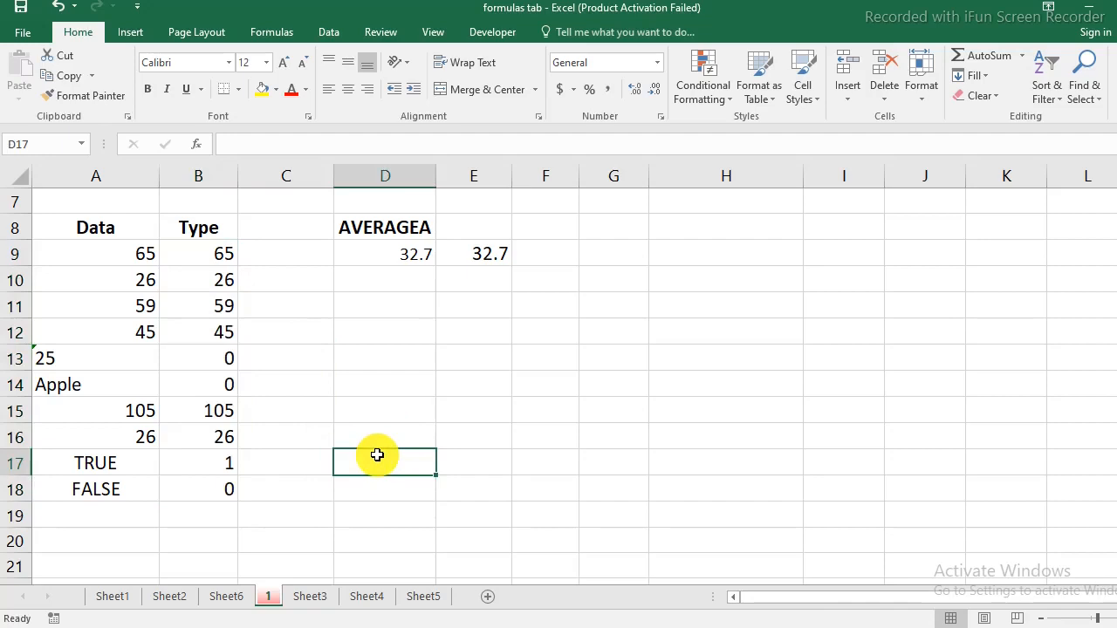
drag(110, 246, 110, 505)
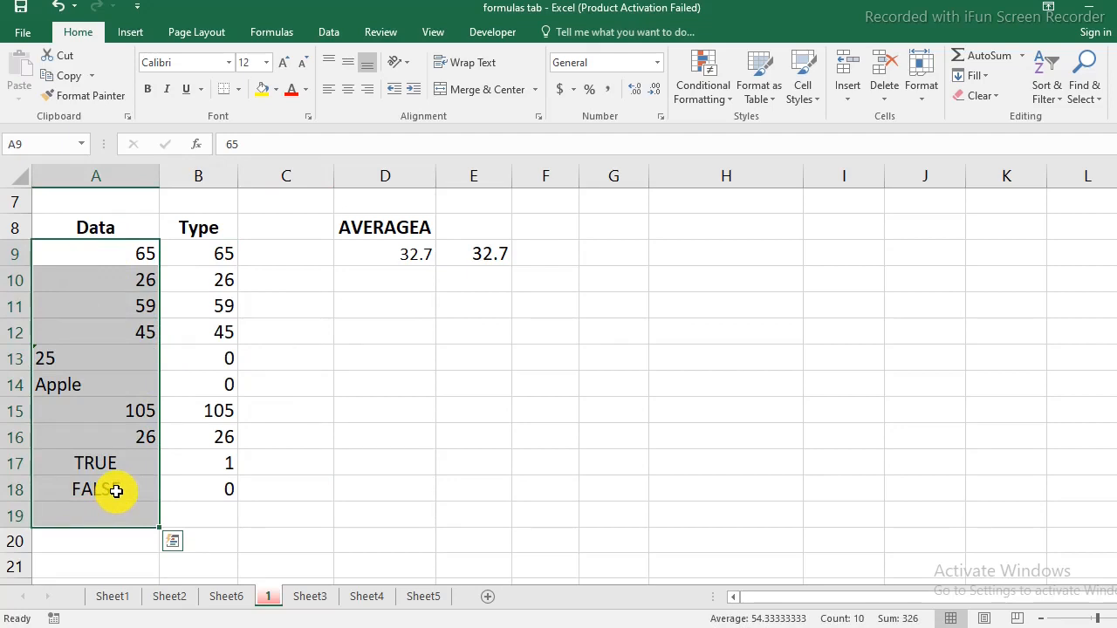
scroll(123, 489, down, 4)
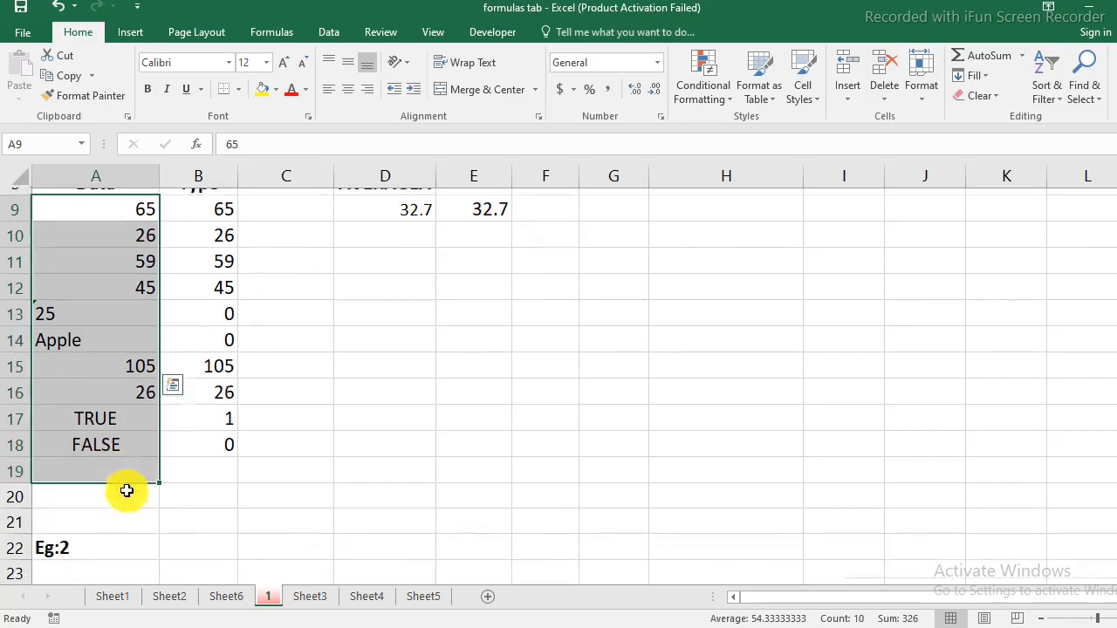
Select B29, then the blank APRIL sale cell C28 in the Eg:2 table.
click(175, 467)
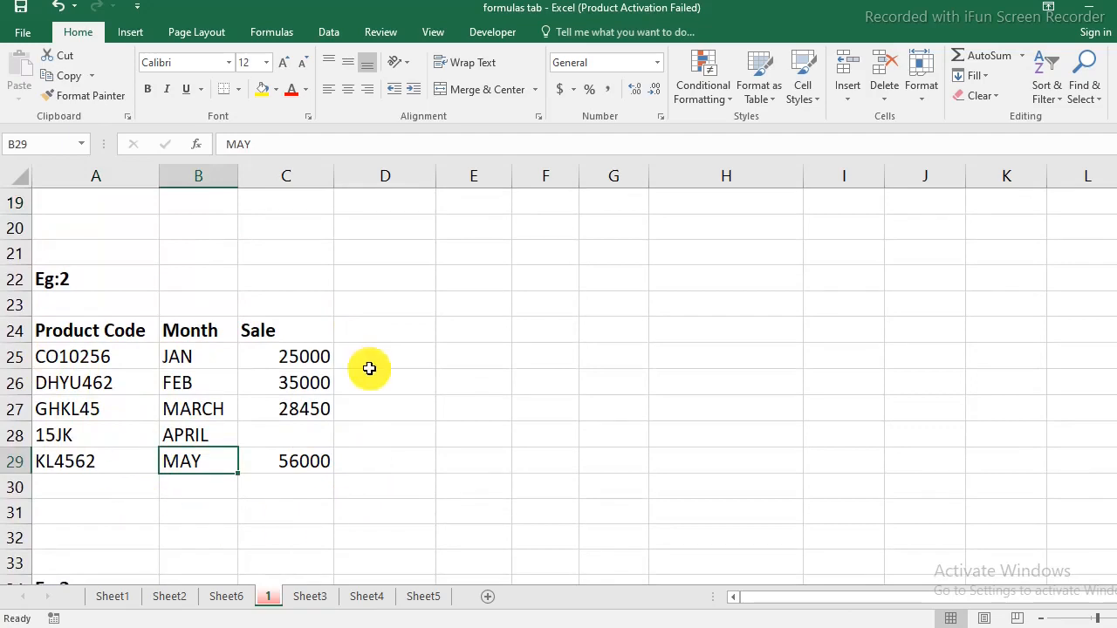
click(292, 438)
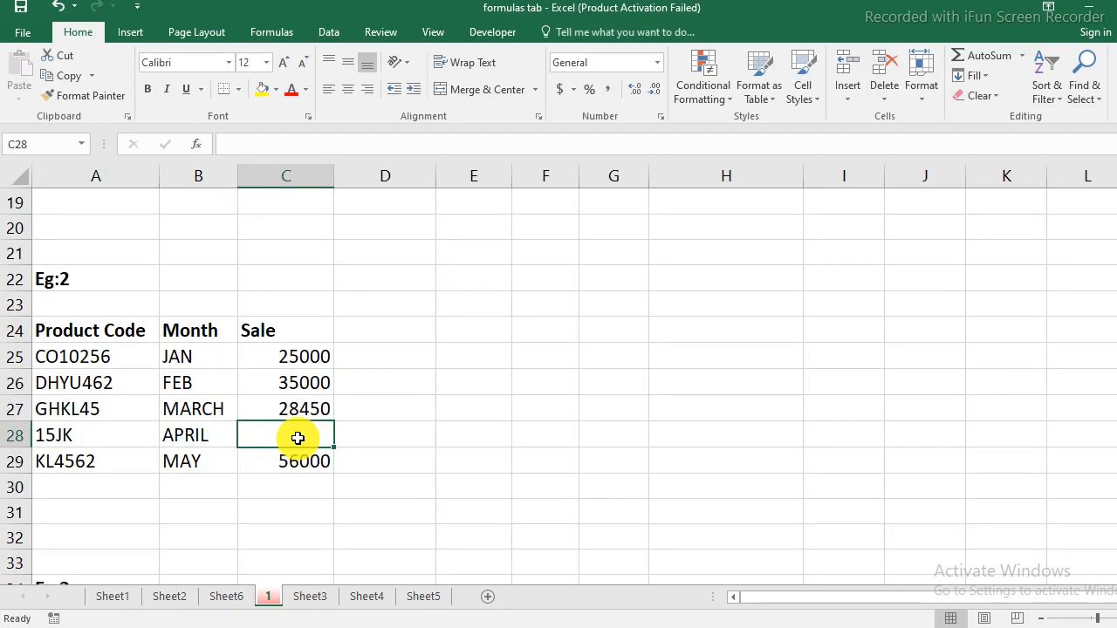
Enter =AVERAGEA(C25:C29) in E24, returning 36112.5.
click(464, 327)
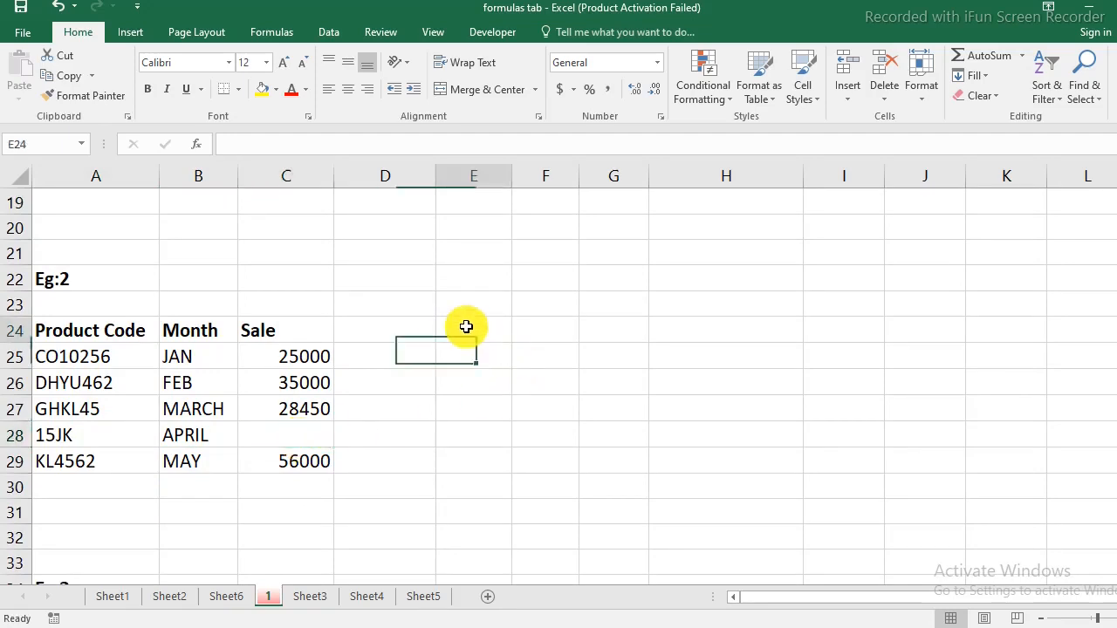
text(=averag)
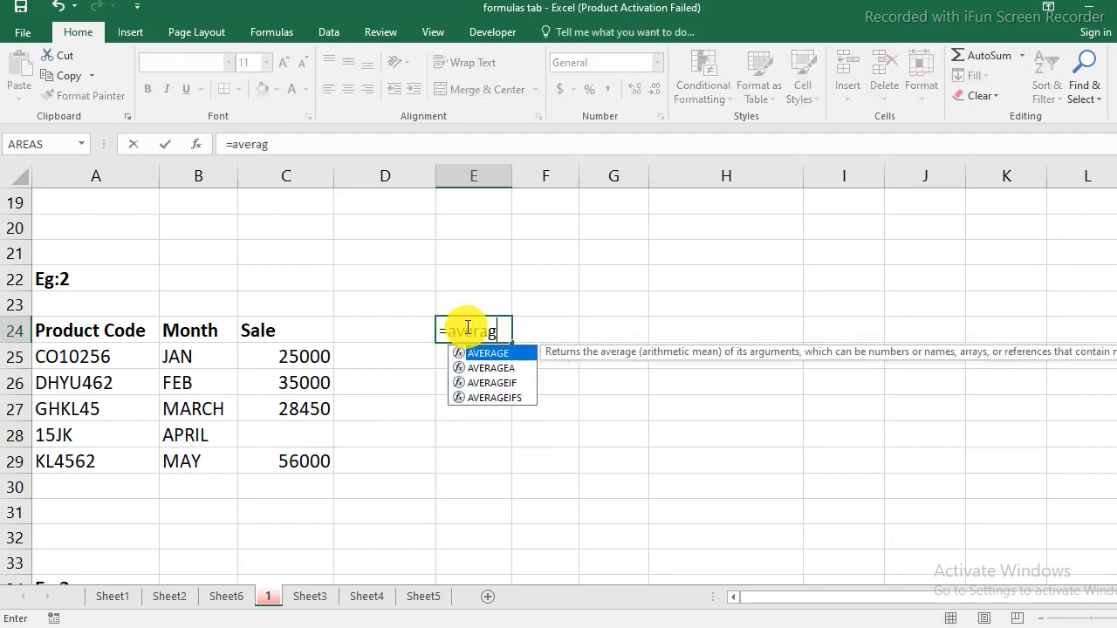
text(ea()
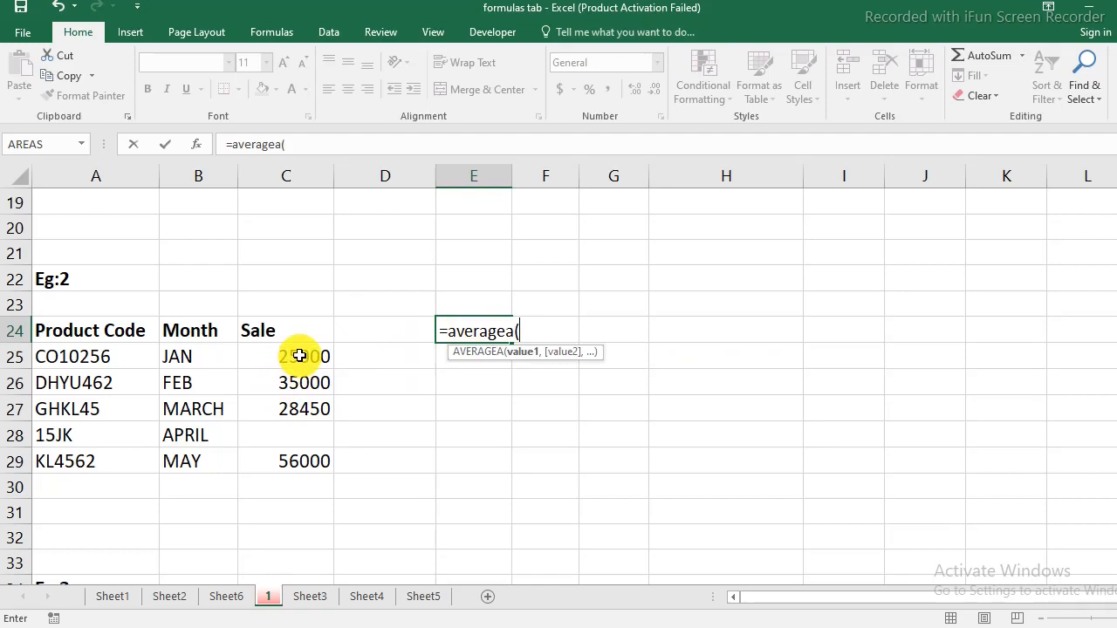
drag(294, 356, 292, 461)
text())
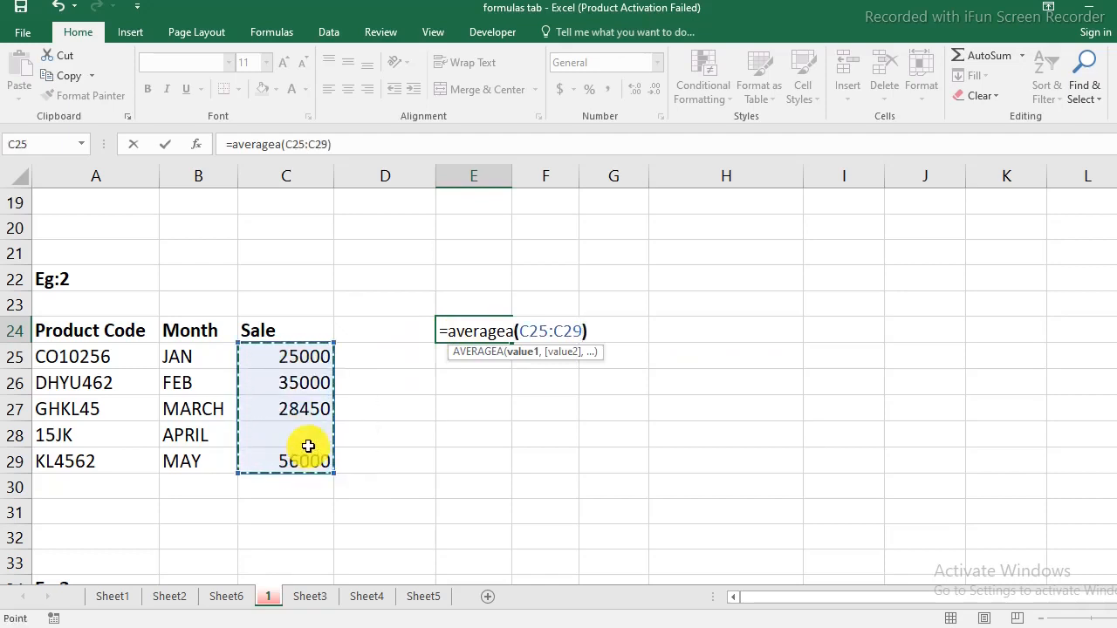
key(Return)
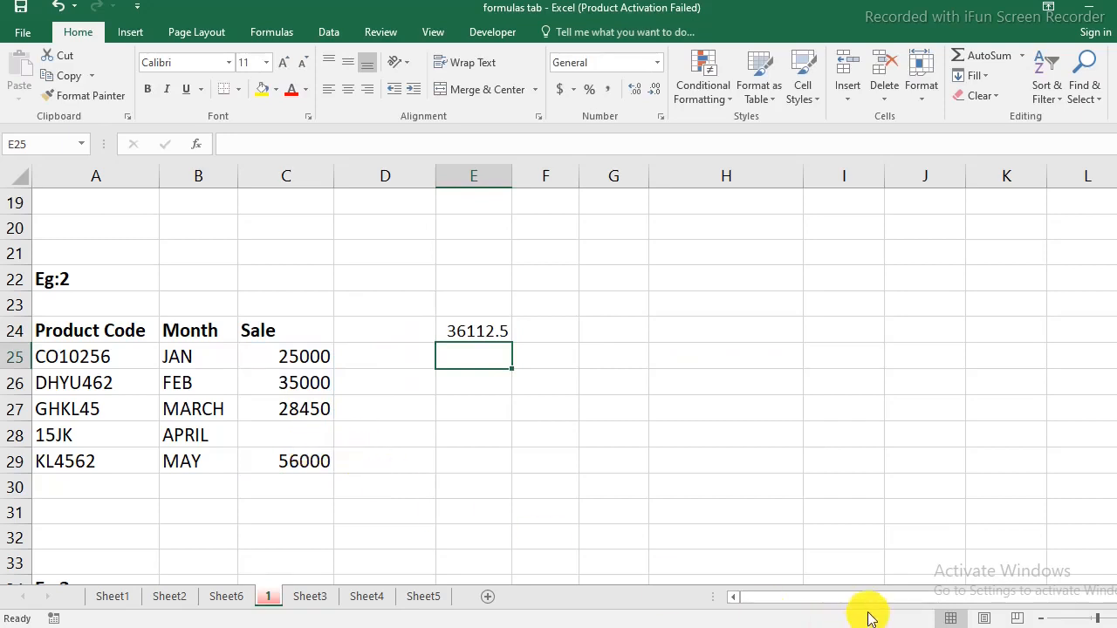
Check E24's formula, the empty April cell, and the Sale values' status-bar average.
click(465, 331)
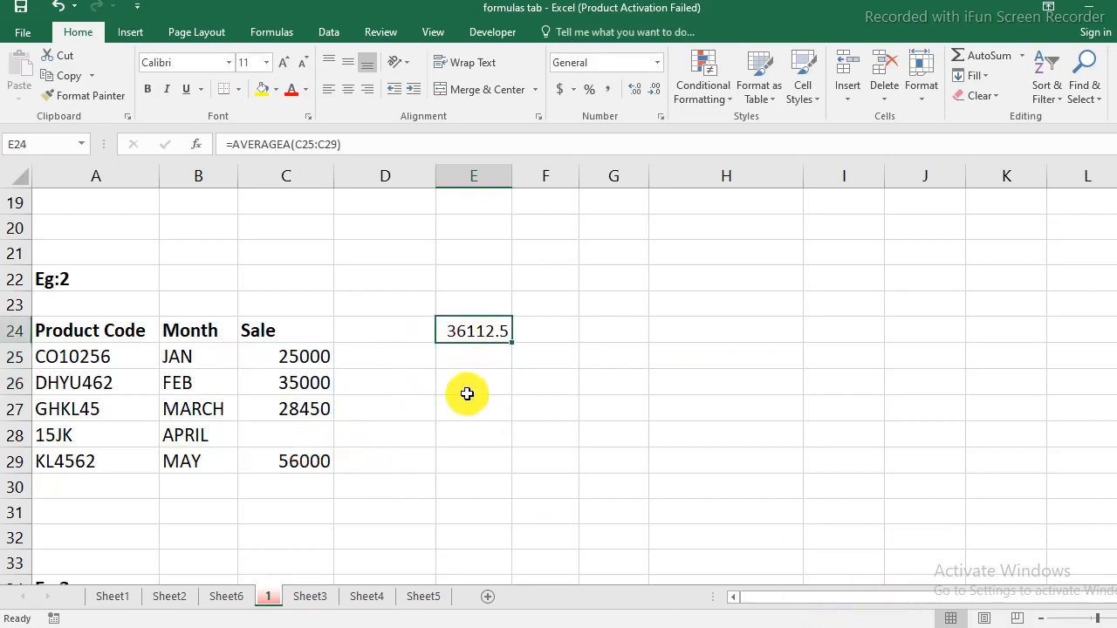
click(289, 438)
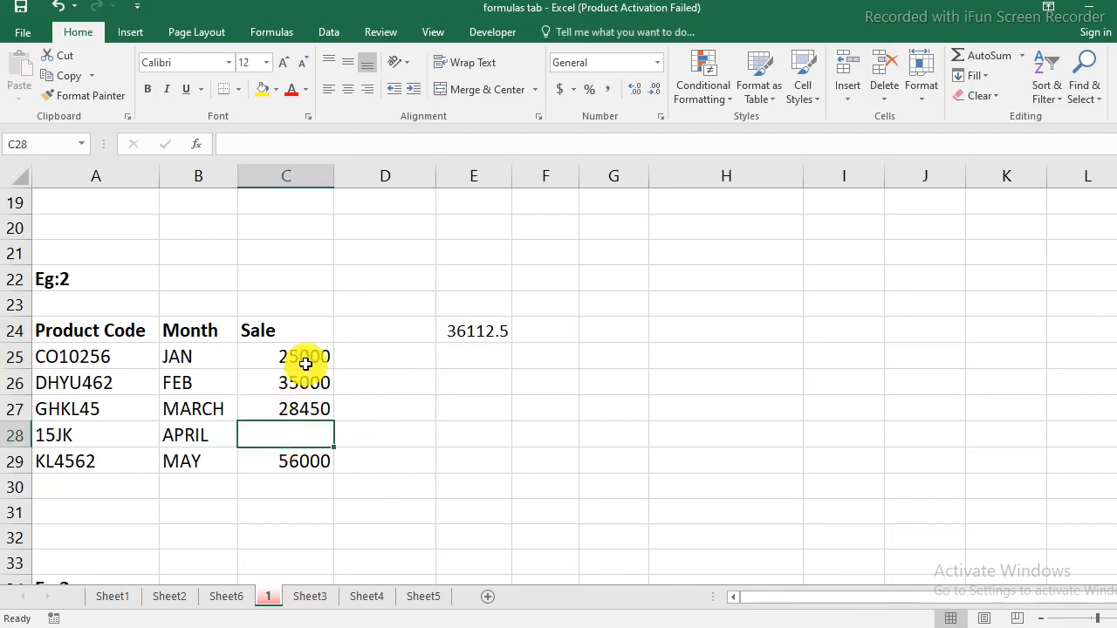
drag(300, 359, 304, 469)
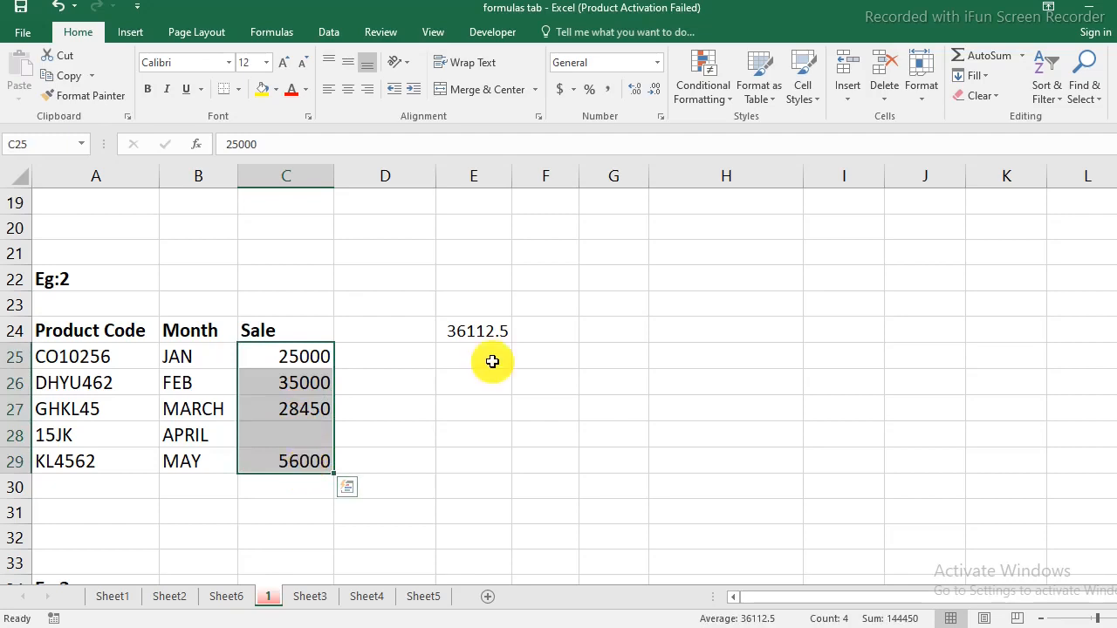
Enter =AVERAGEA(C37:C41) in E36 for Eg:3, where April's sale is 0, returning 28890.
scroll(492, 361, down, 4)
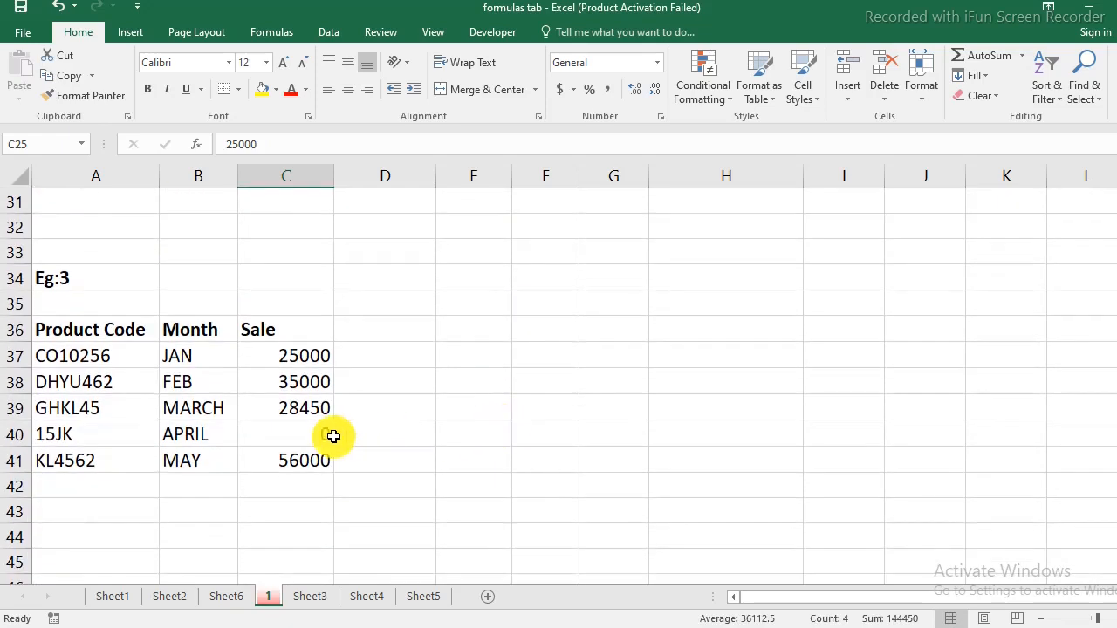
click(307, 432)
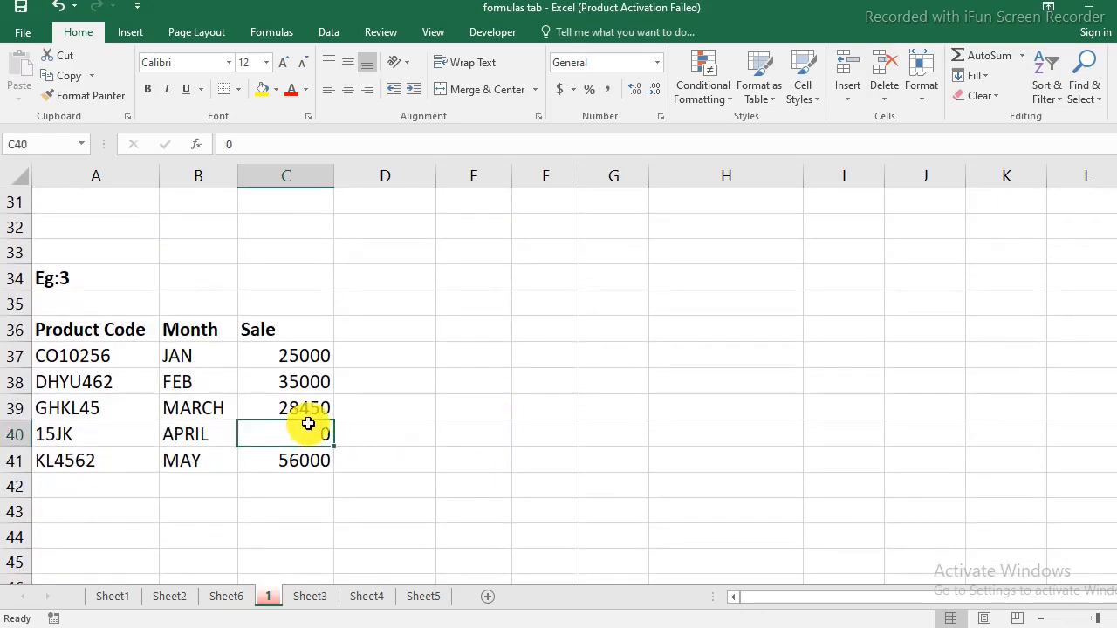
click(484, 324)
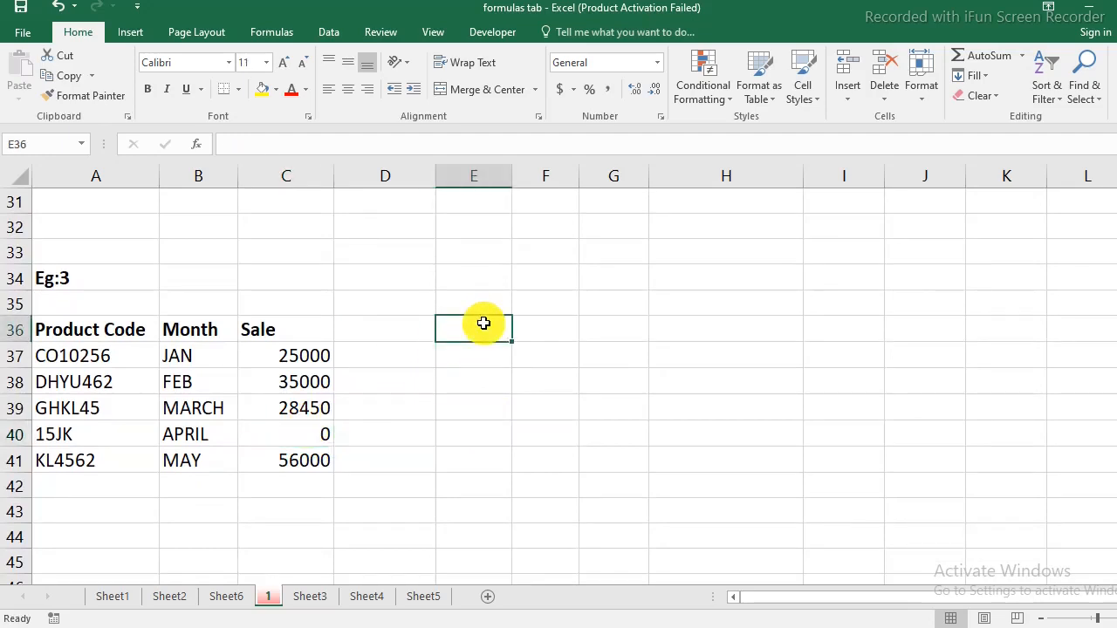
text(=avr)
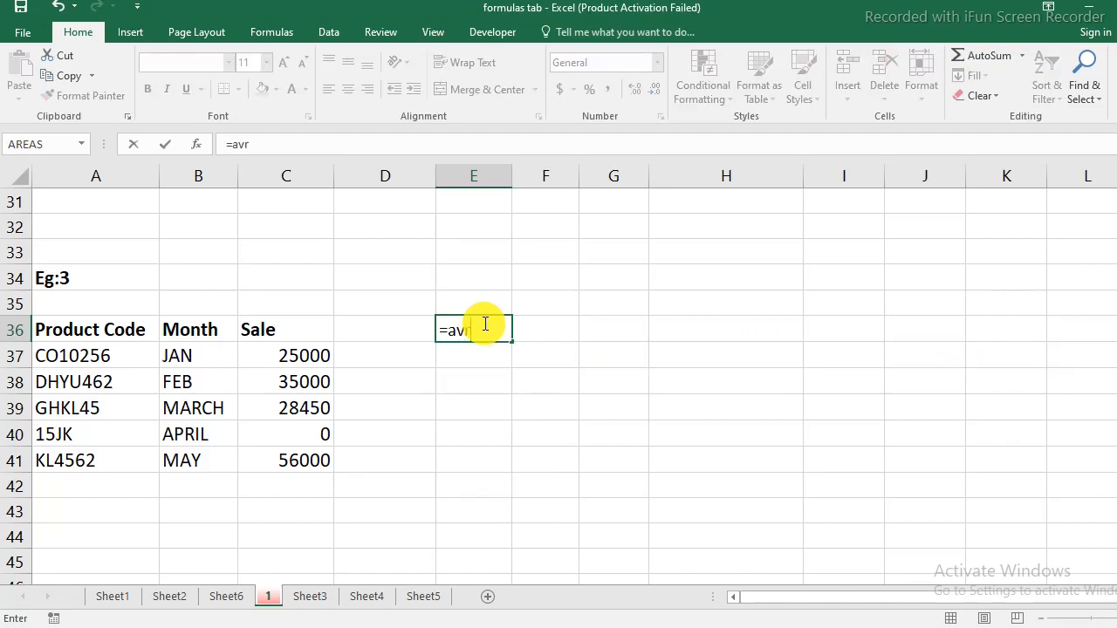
key(BackSpace)
text(eraga)
key(BackSpace)
text(d)
key(BackSpace)
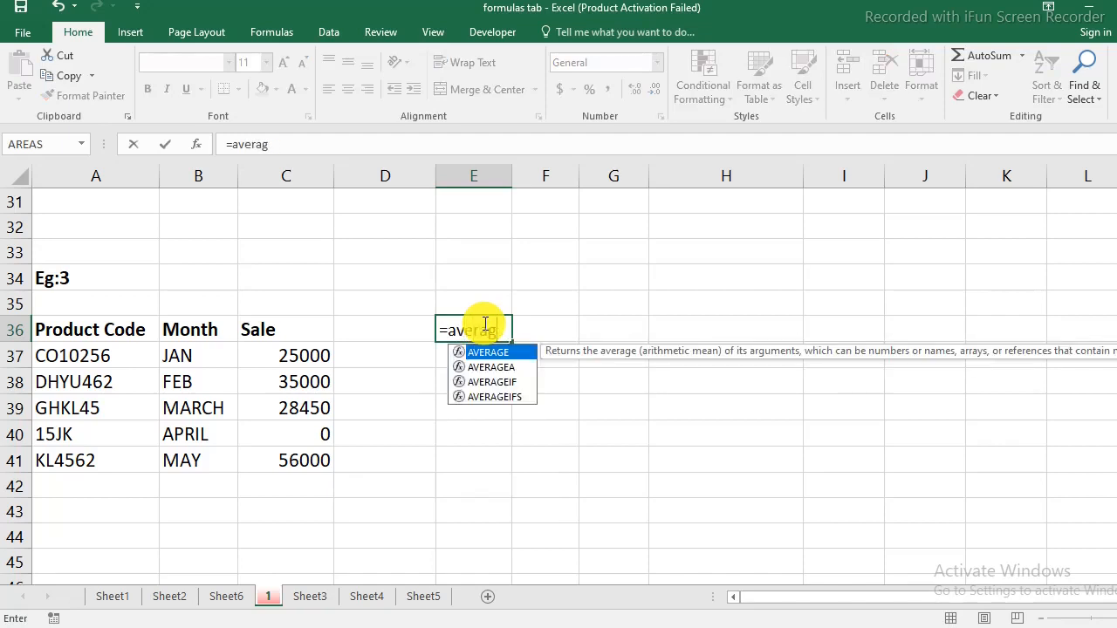
double_click(493, 367)
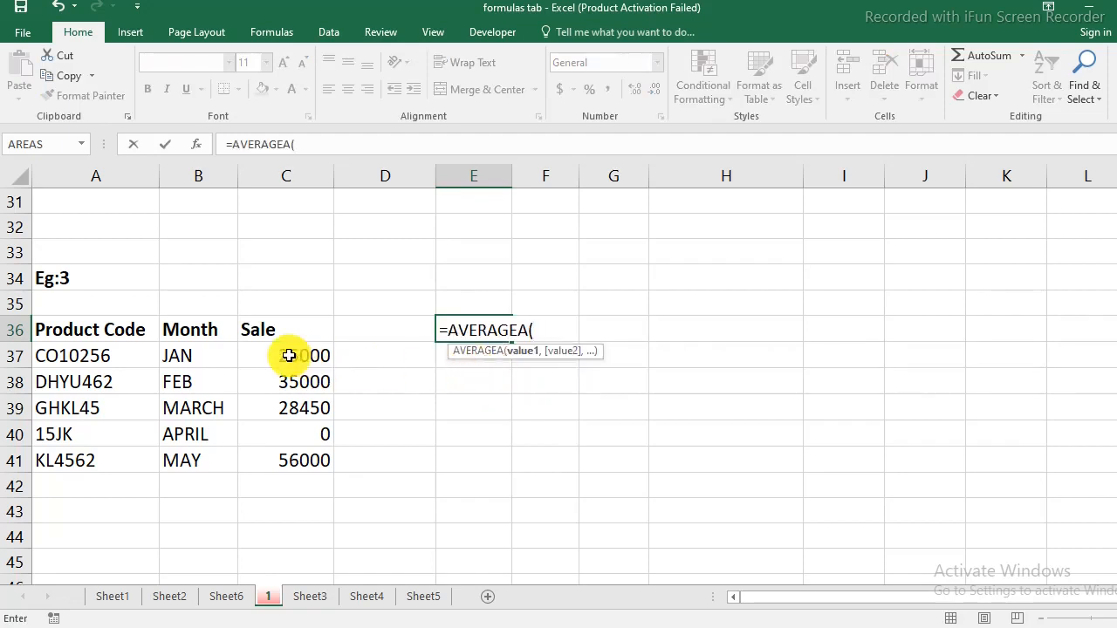
drag(289, 355, 312, 456)
text())
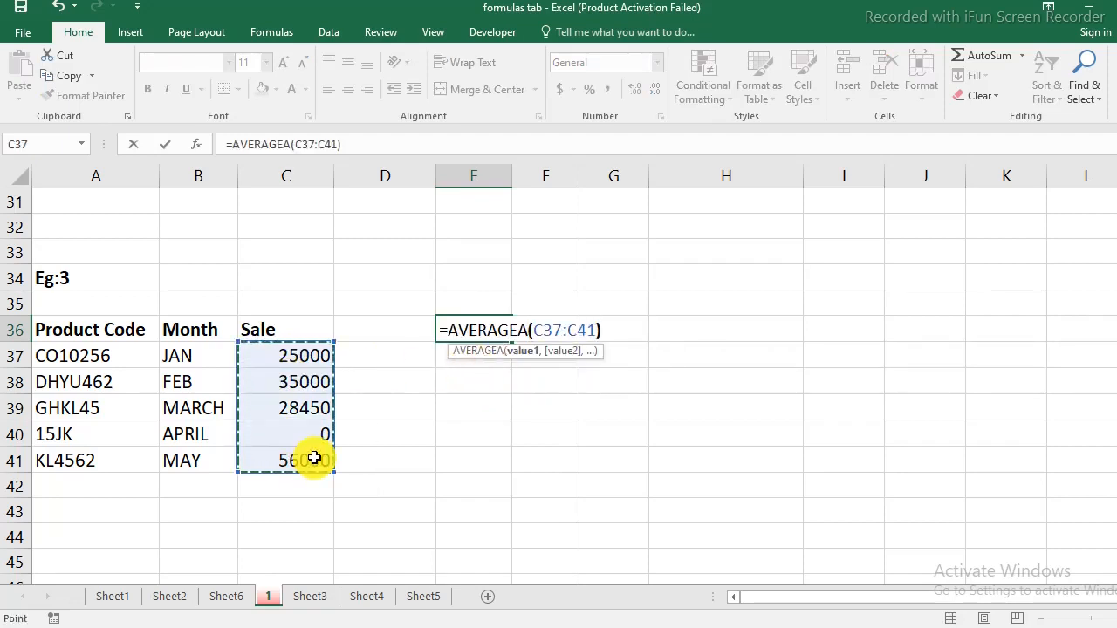
key(Return)
click(477, 329)
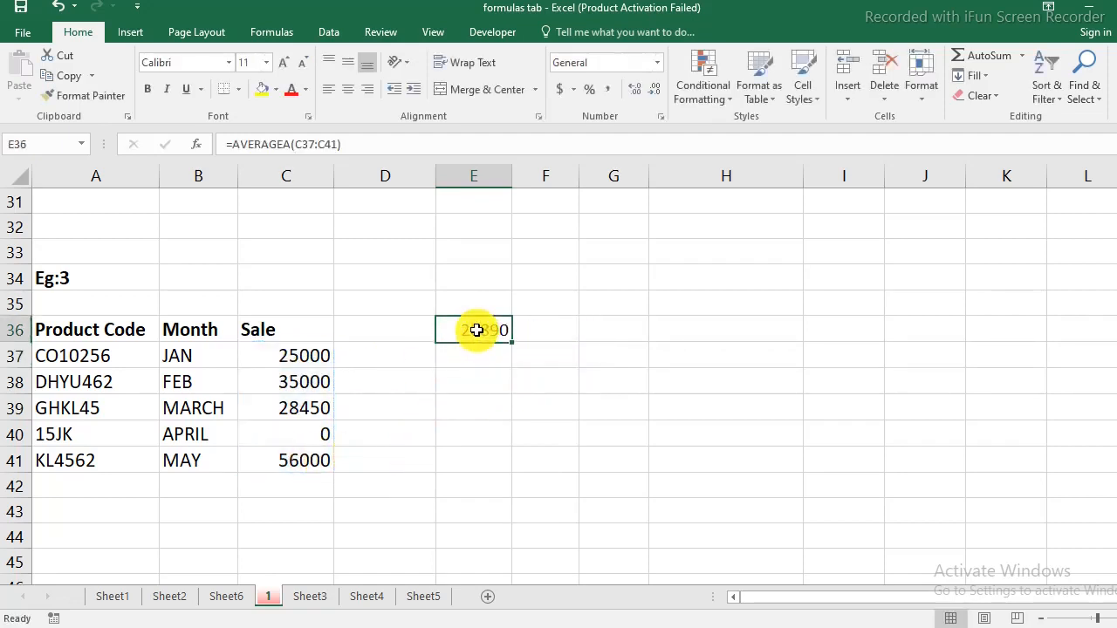
scroll(472, 418, up, 1)
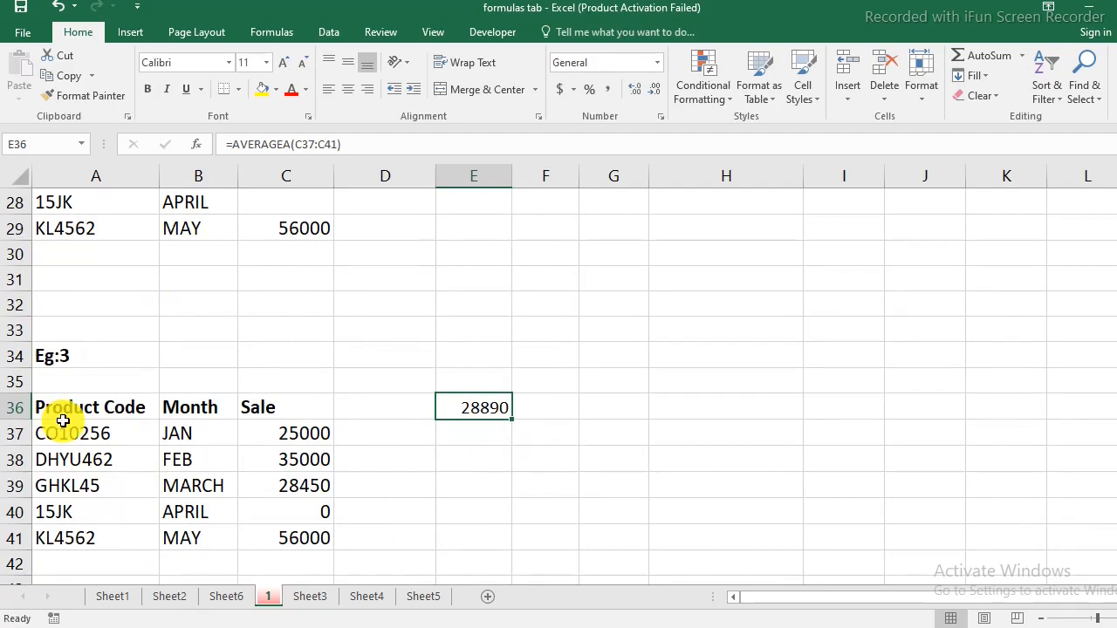
scroll(236, 408, up, 2)
click(296, 361)
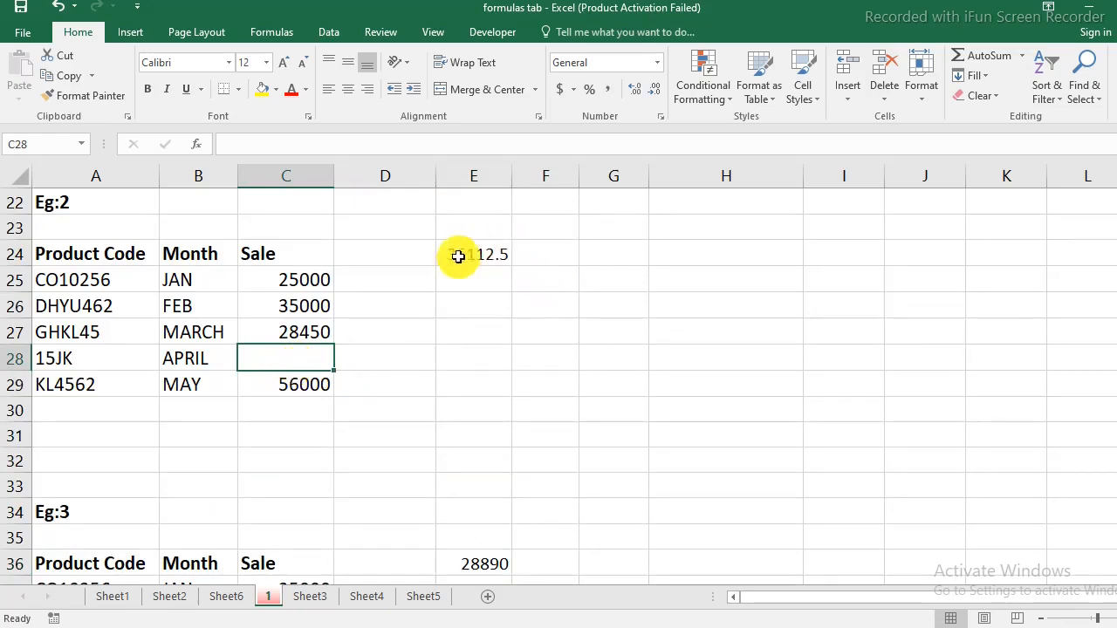
drag(286, 279, 287, 386)
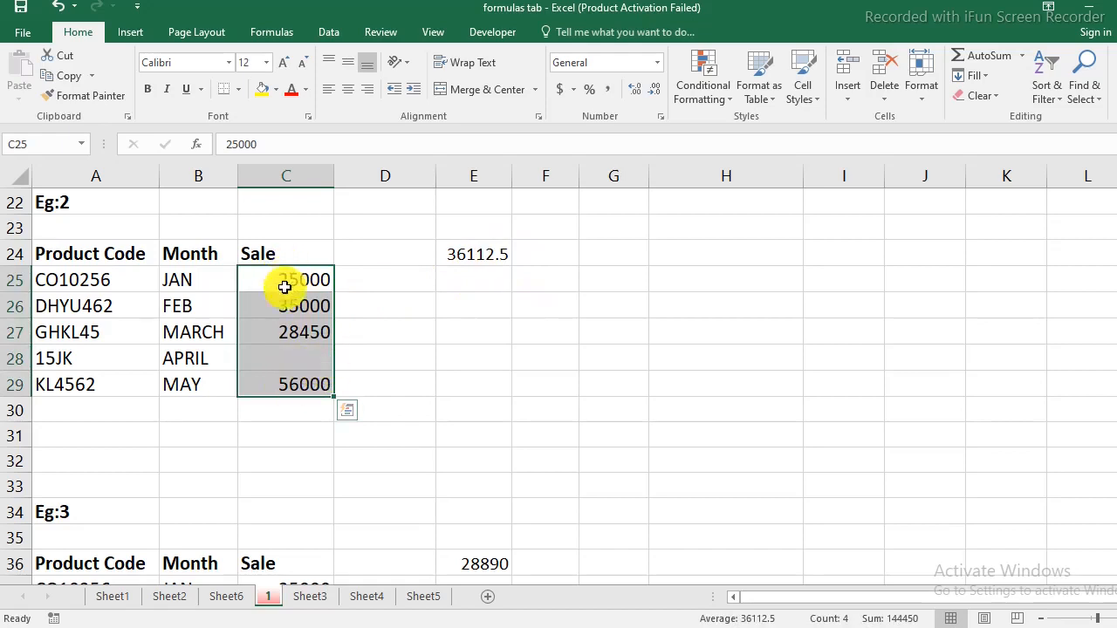
click(295, 389)
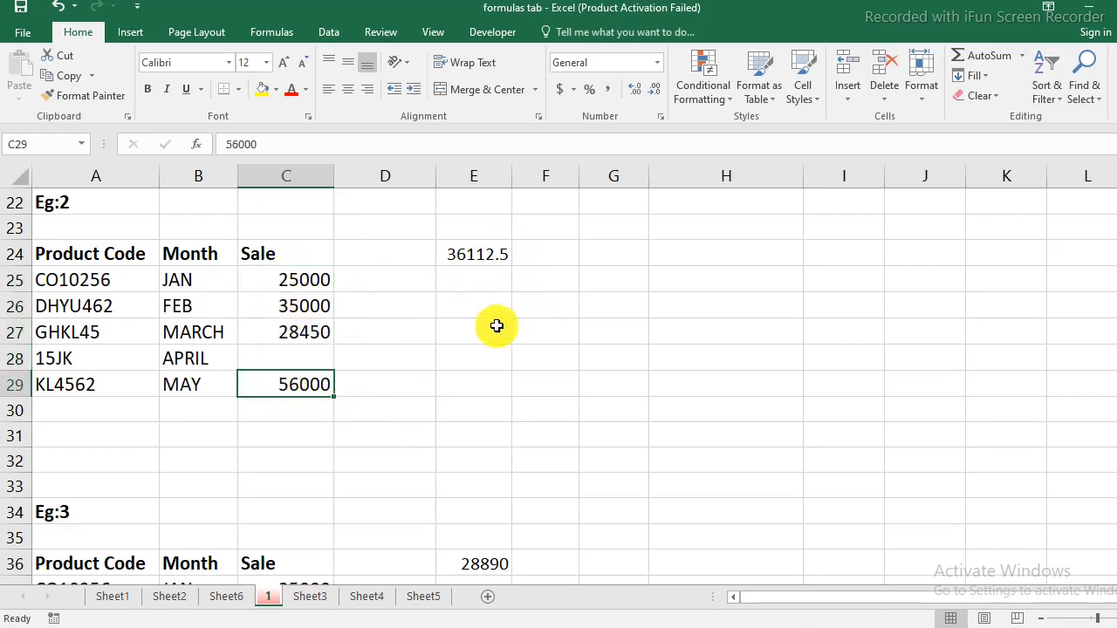
click(265, 360)
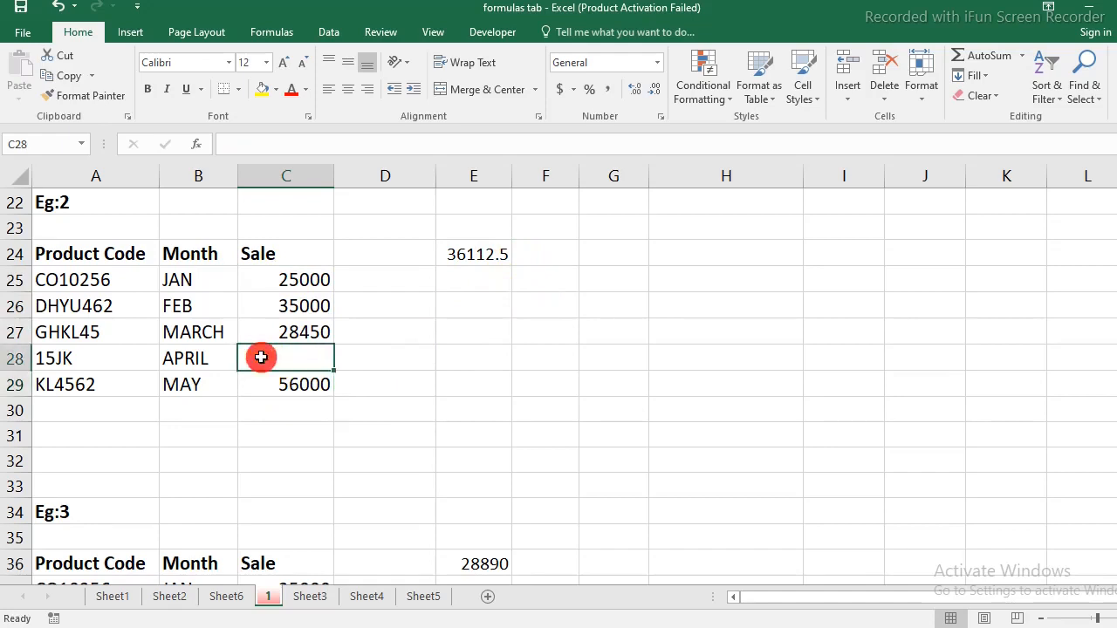
scroll(393, 376, down, 2)
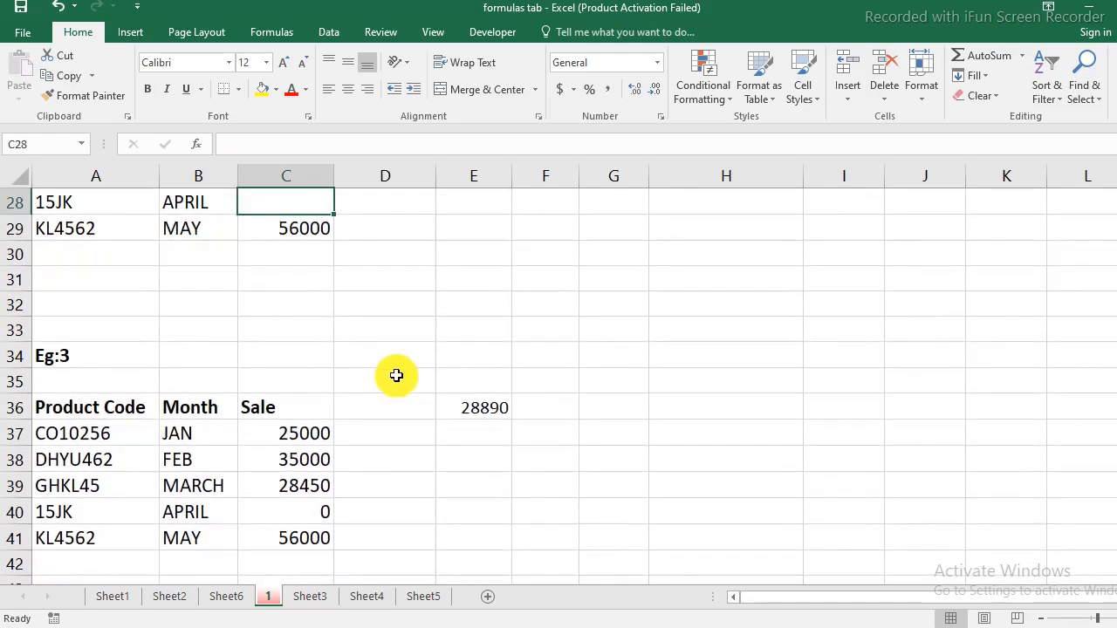
scroll(396, 375, down, 1)
click(307, 434)
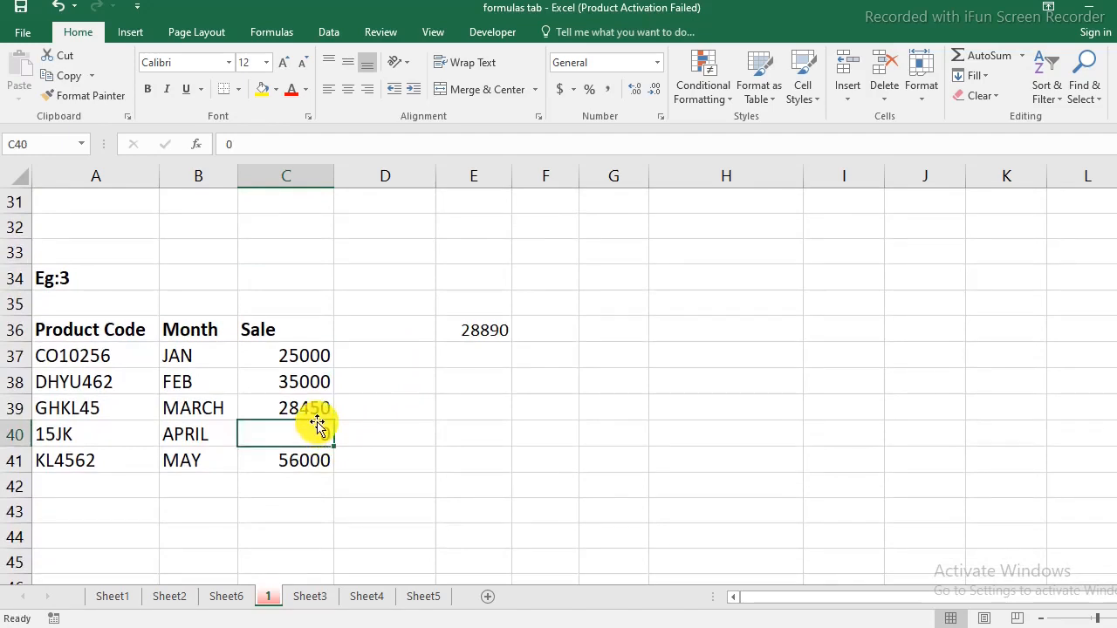
click(458, 329)
scroll(484, 381, up, 3)
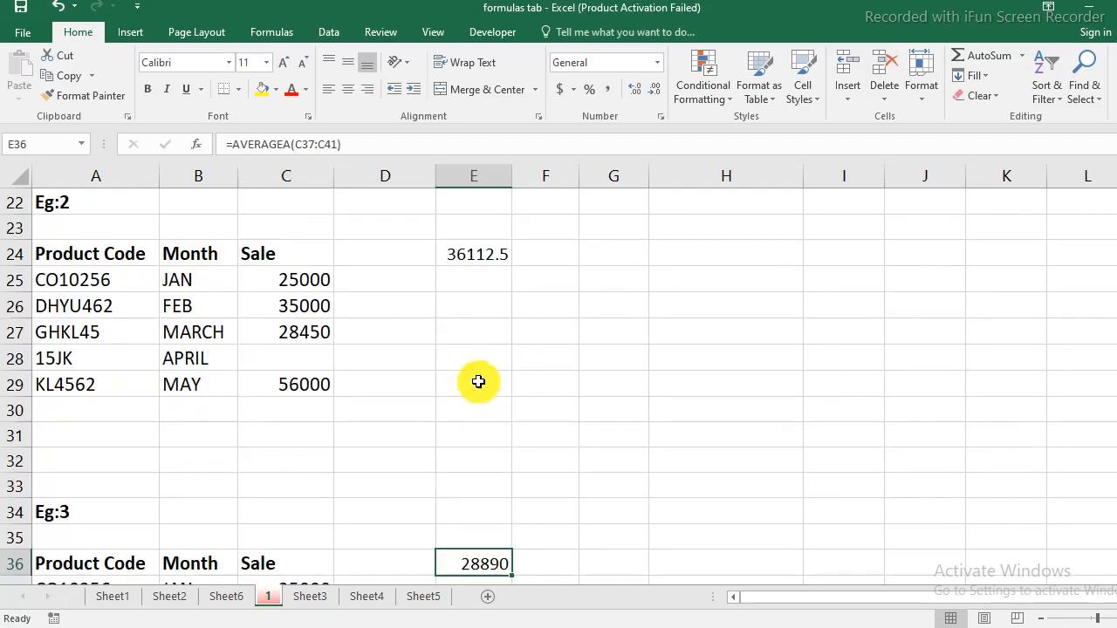
click(467, 258)
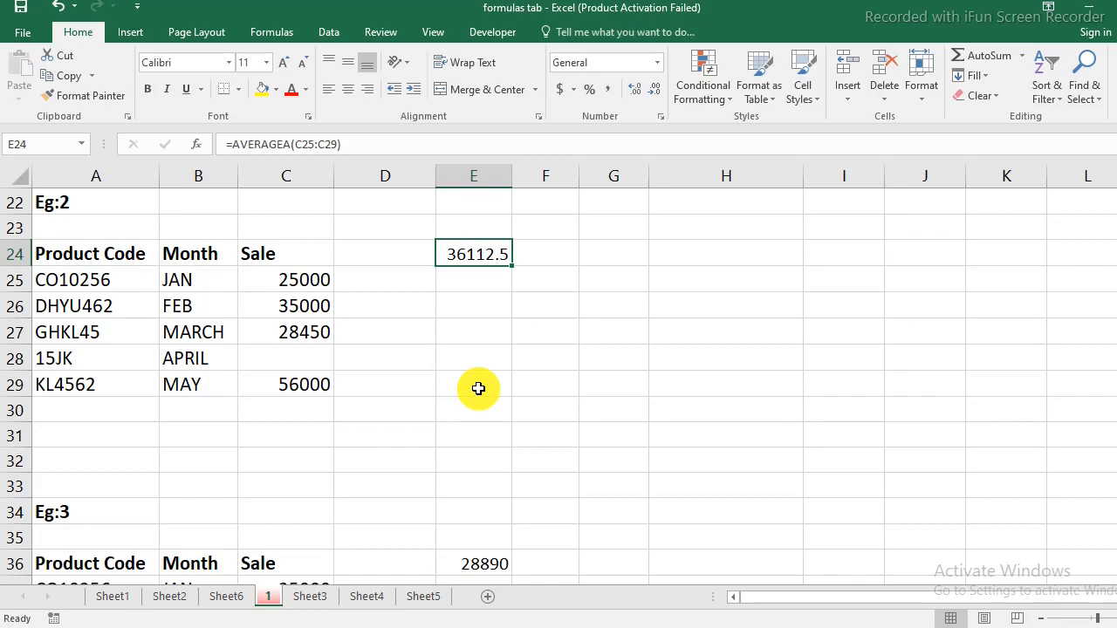
scroll(478, 388, up, 1)
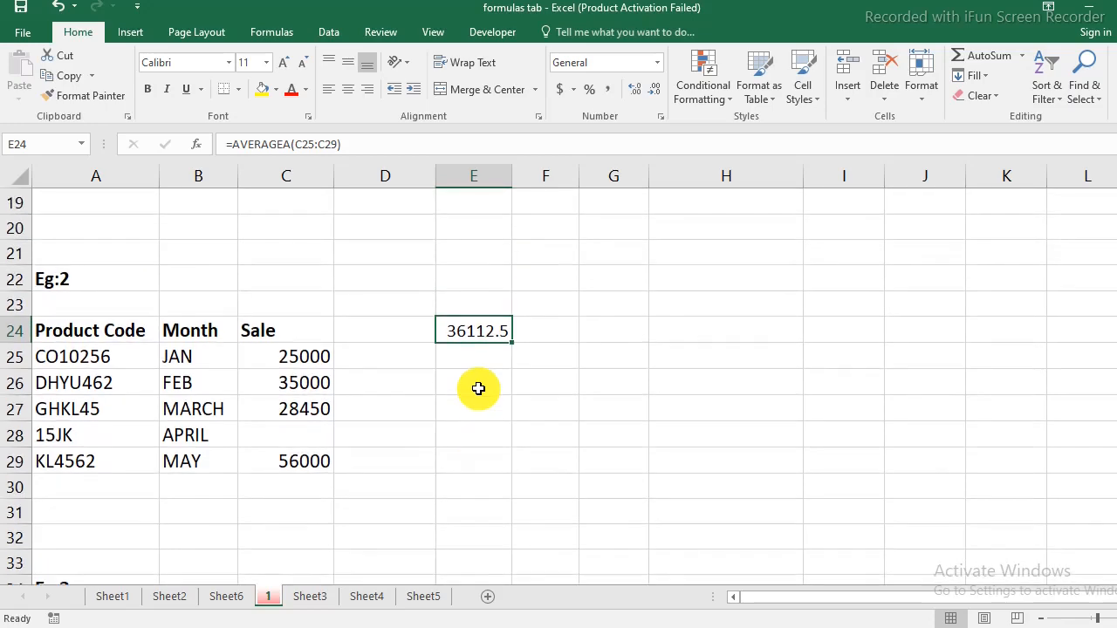
scroll(478, 389, up, 6)
scroll(356, 456, down, 2)
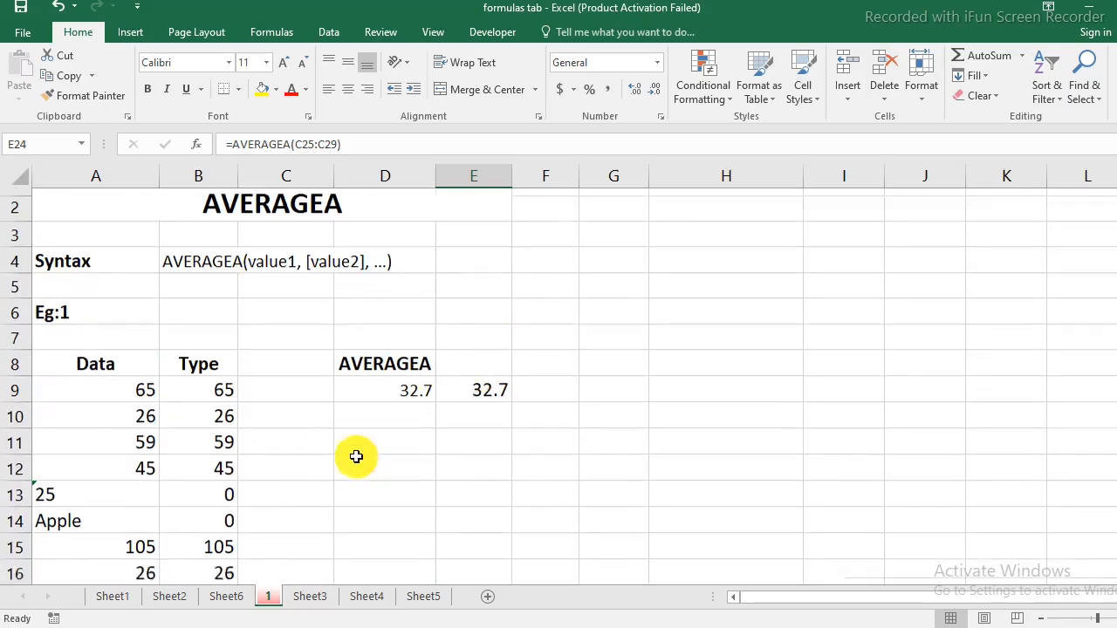
Delete the Type values in B9:B19, turning E9 into #DIV/0!
drag(92, 247, 89, 494)
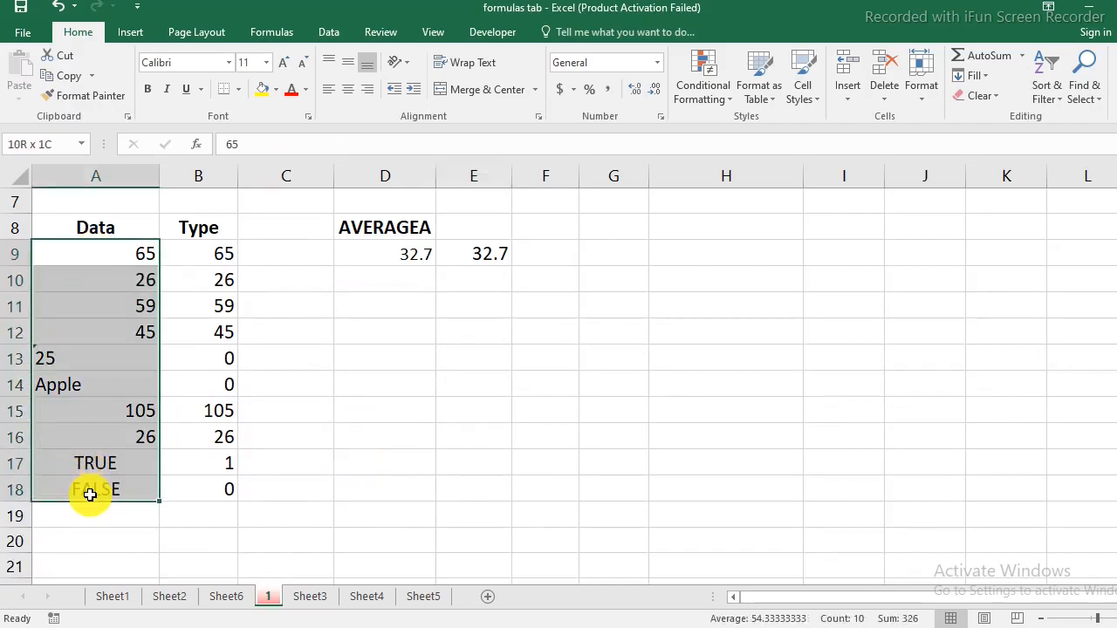
click(90, 494)
drag(214, 253, 212, 510)
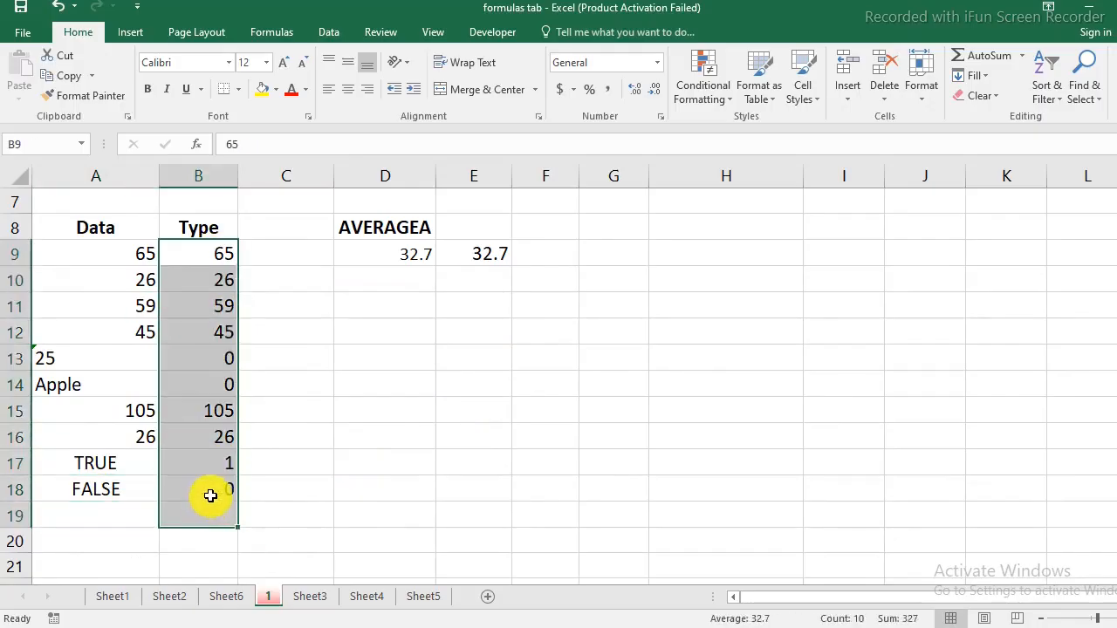
key(Delete)
drag(316, 413, 324, 430)
click(324, 431)
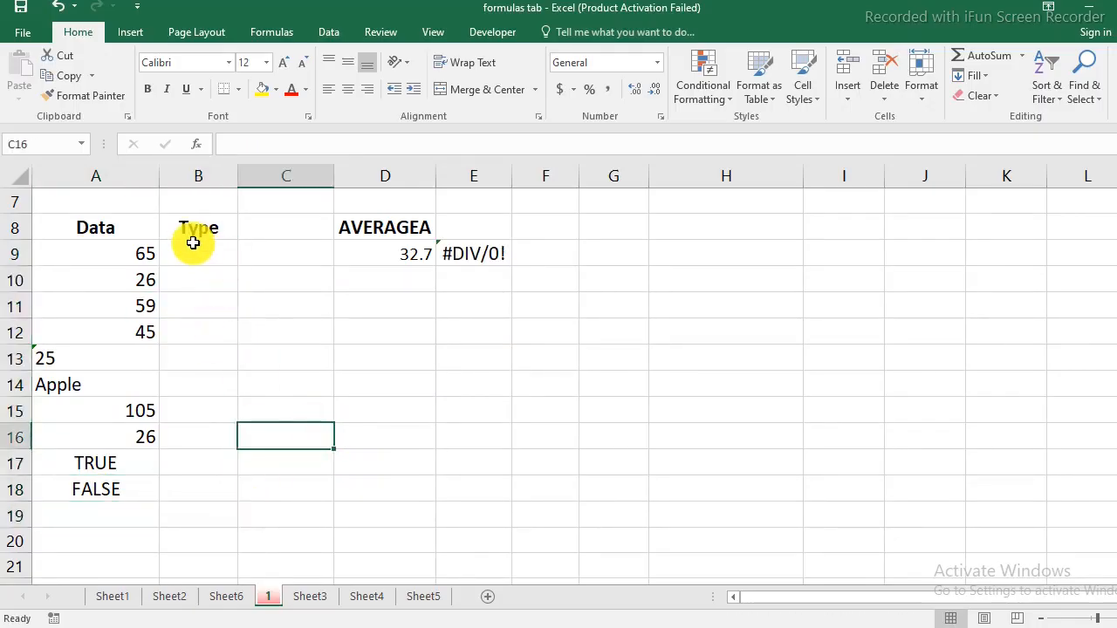
drag(204, 255, 212, 514)
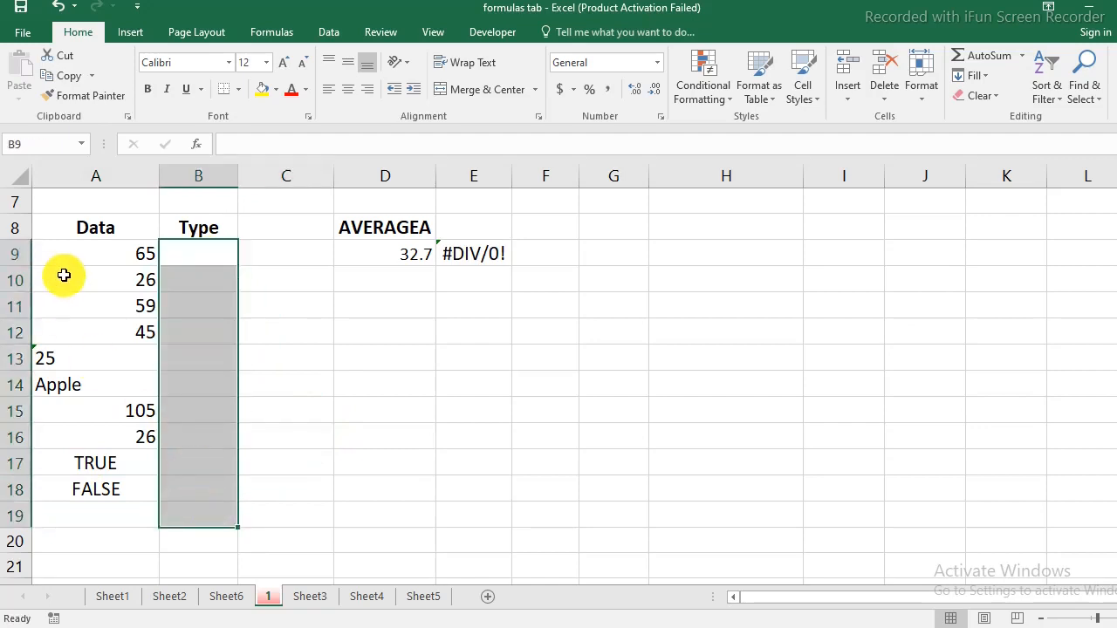
Point out the non-numeric Data entries: text 25 in A13, Apple in A14, TRUE in A17.
drag(75, 254, 75, 497)
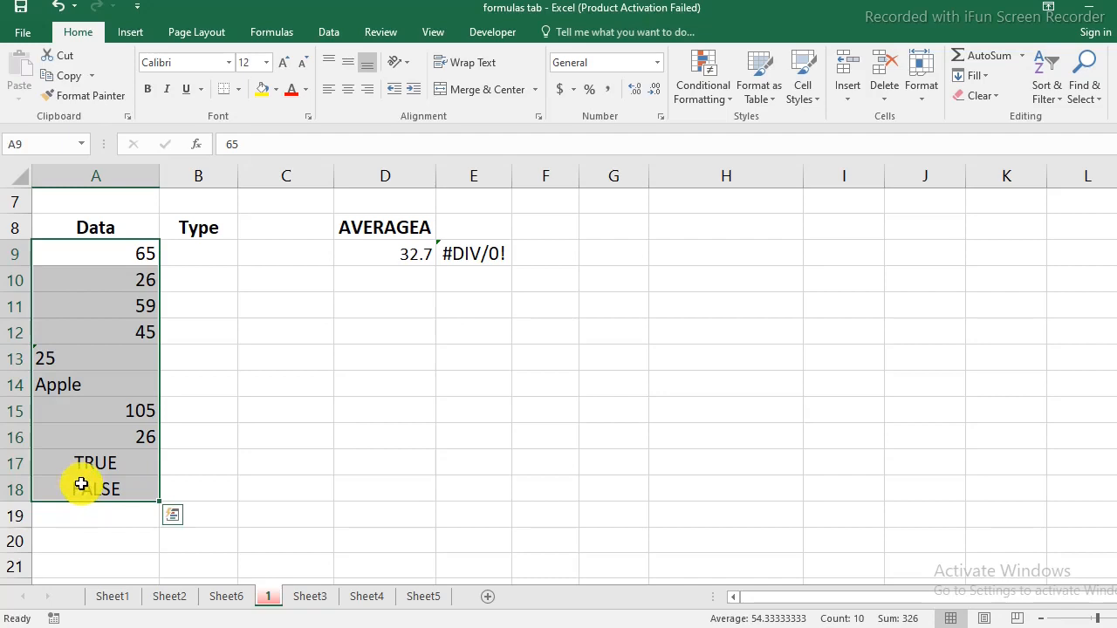
click(85, 359)
click(82, 389)
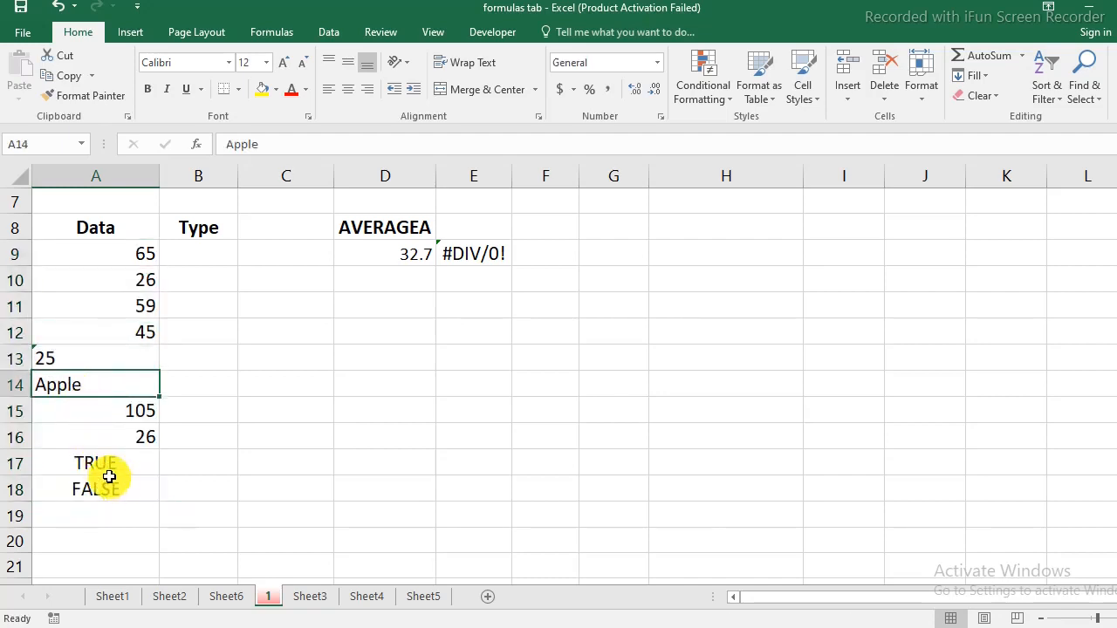
click(109, 465)
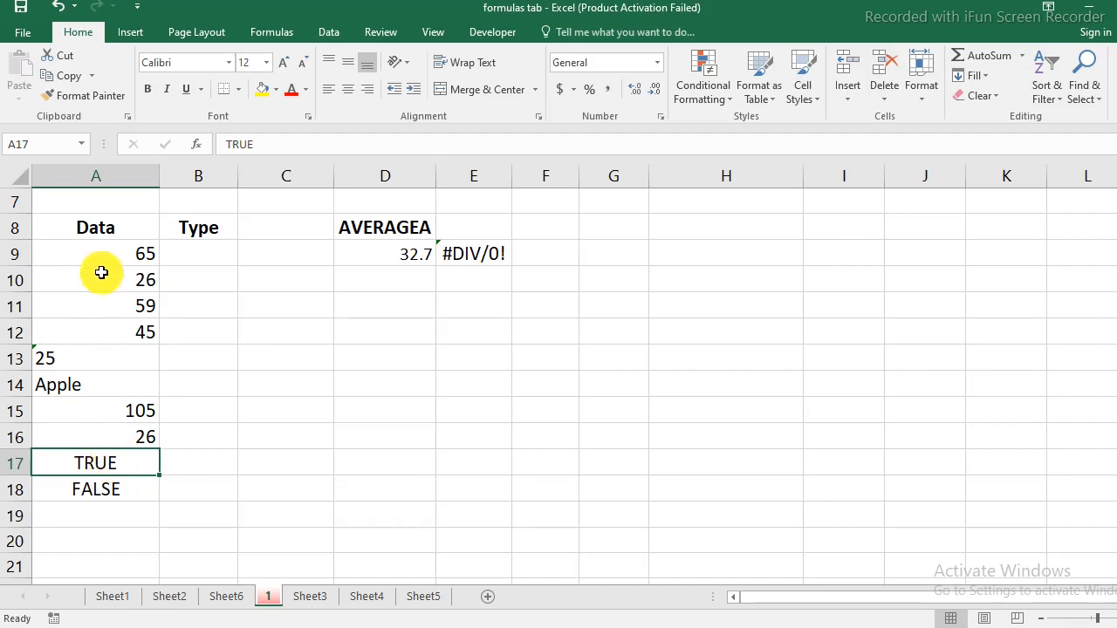
drag(98, 254, 103, 495)
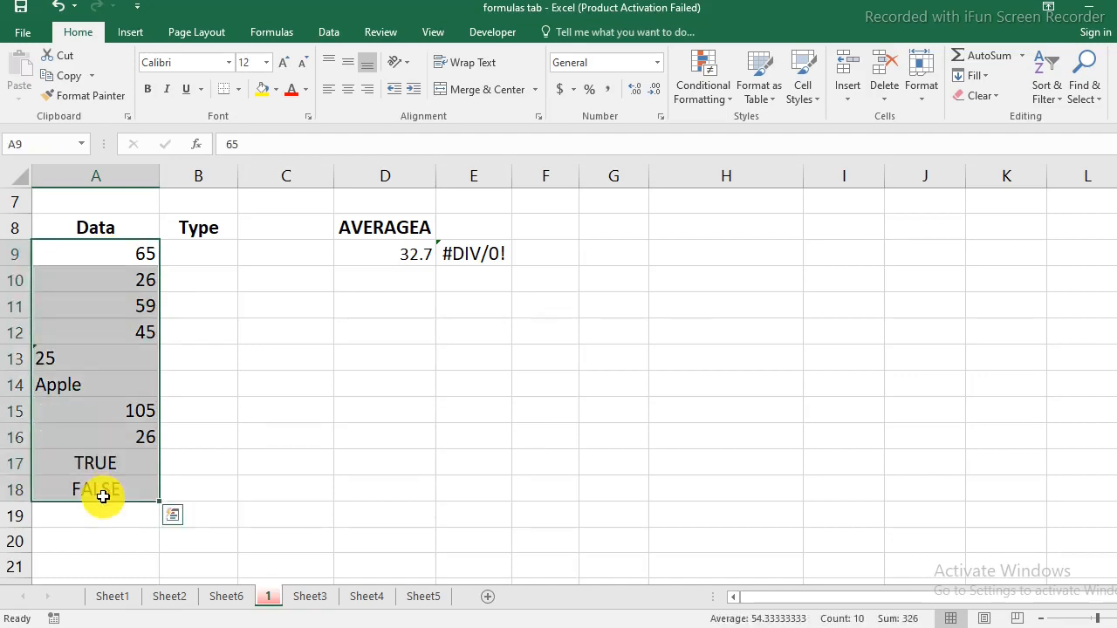